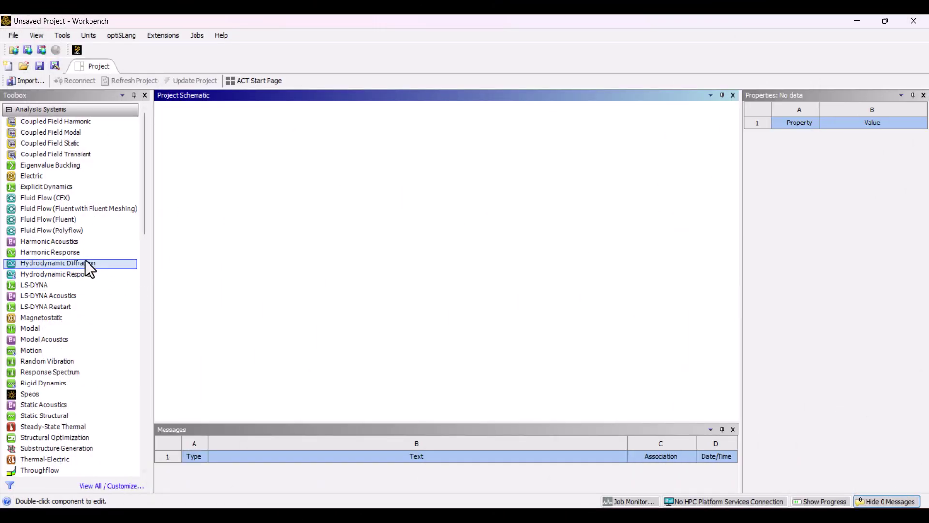
- Add a Fluid Flow (Fluent) analysis system to the project and bring up its Geometry cell options
double_click(49, 220)
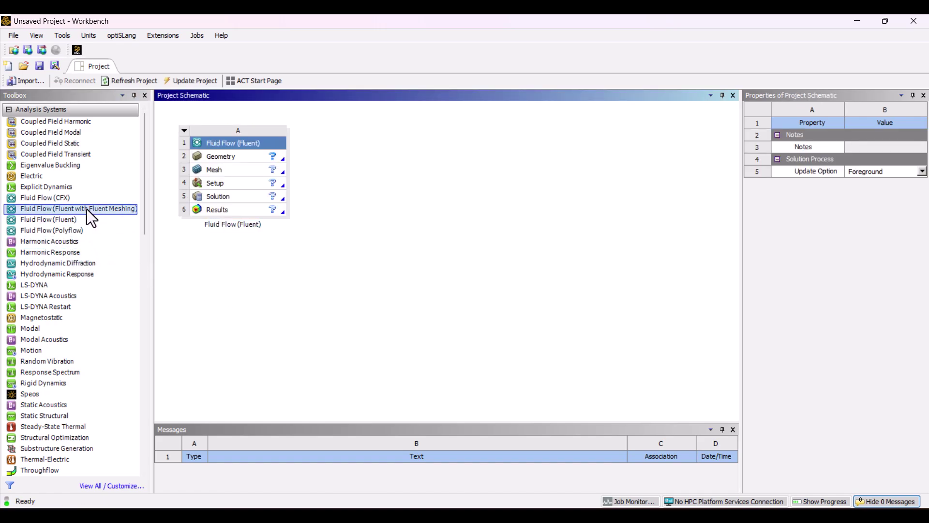
right_click(226, 156)
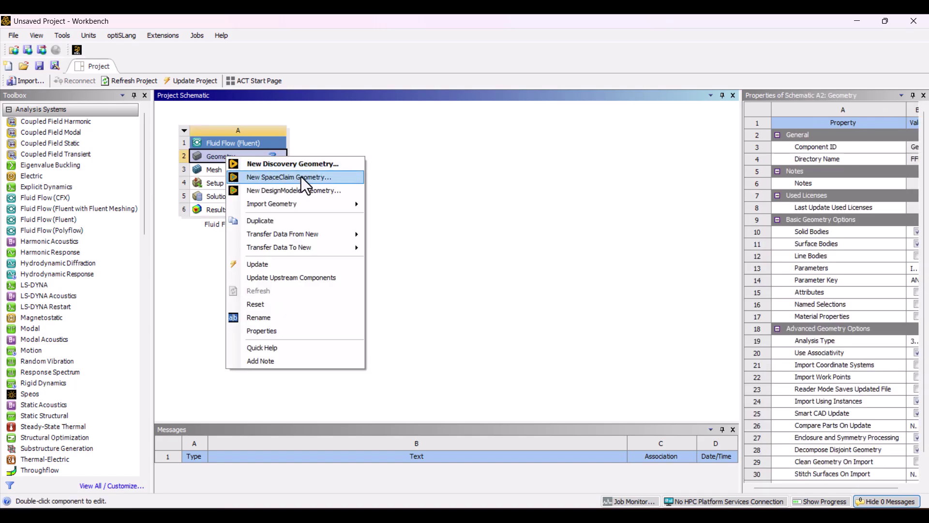
- In a new SpaceClaim geometry, sketch a 1000 × 500 mm rectangle from the origin, viewed face-on
left_click(350, 181)
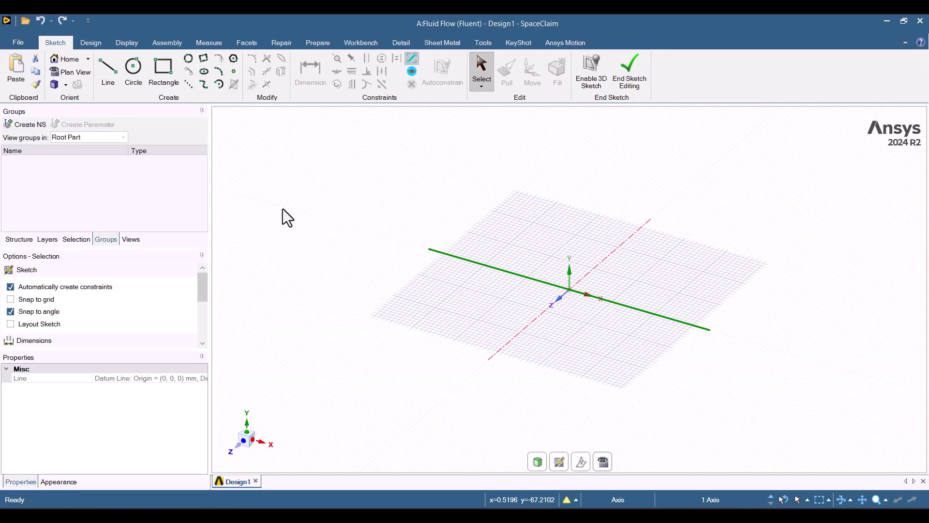
left_click(164, 68)
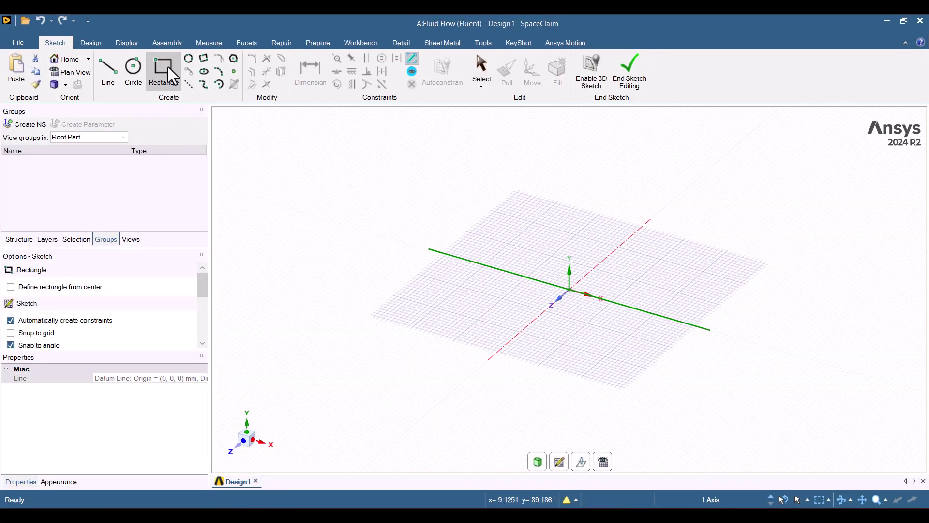
left_click(570, 291)
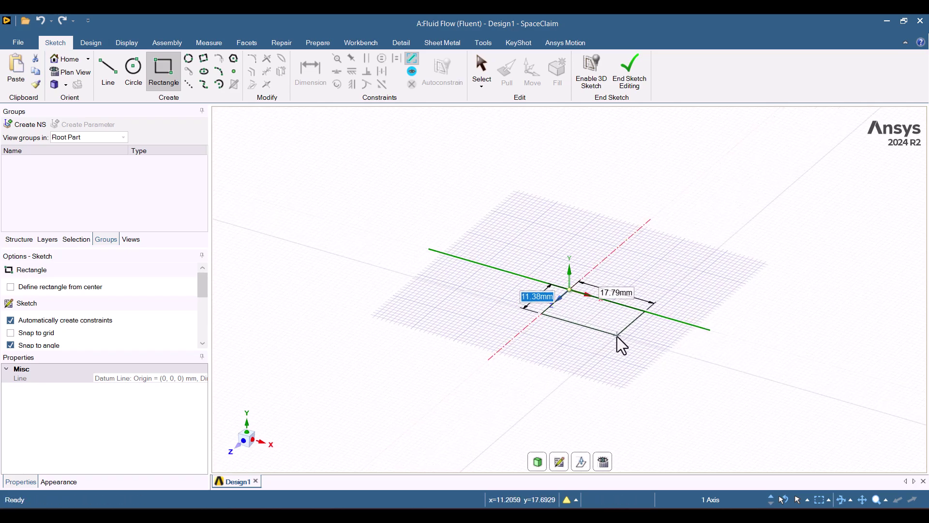
type("1000")
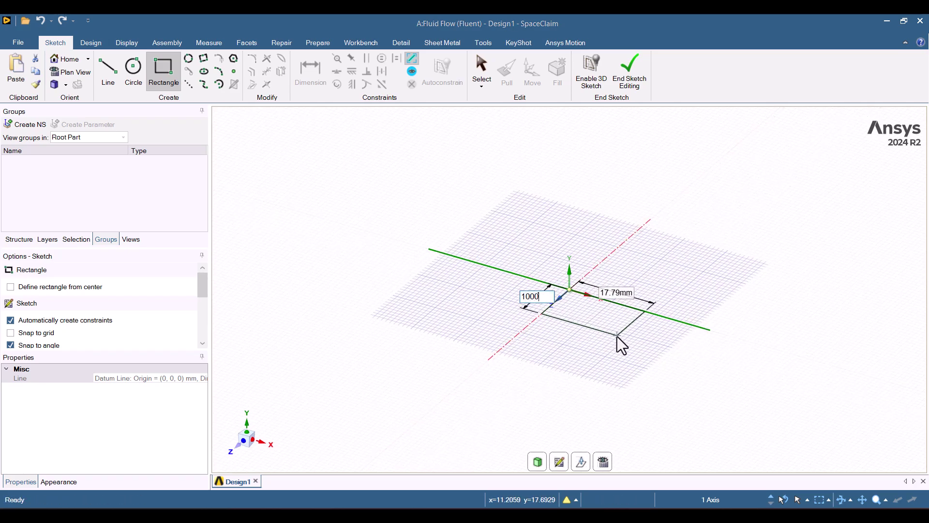
key("Return")
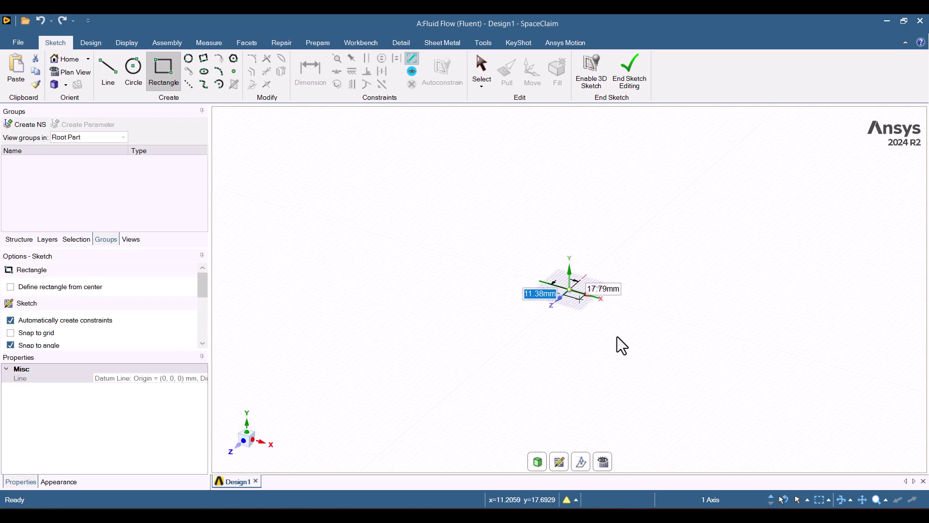
key("Tab")
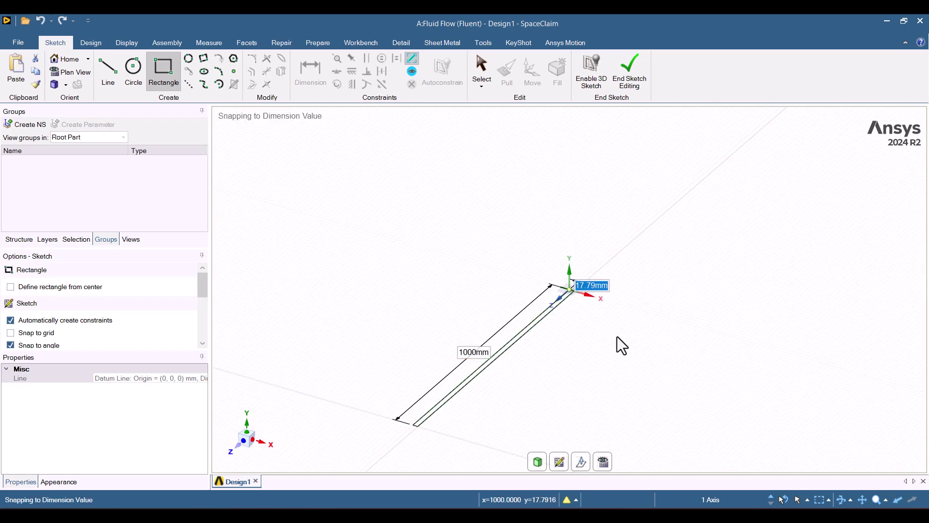
type("500")
key("Return")
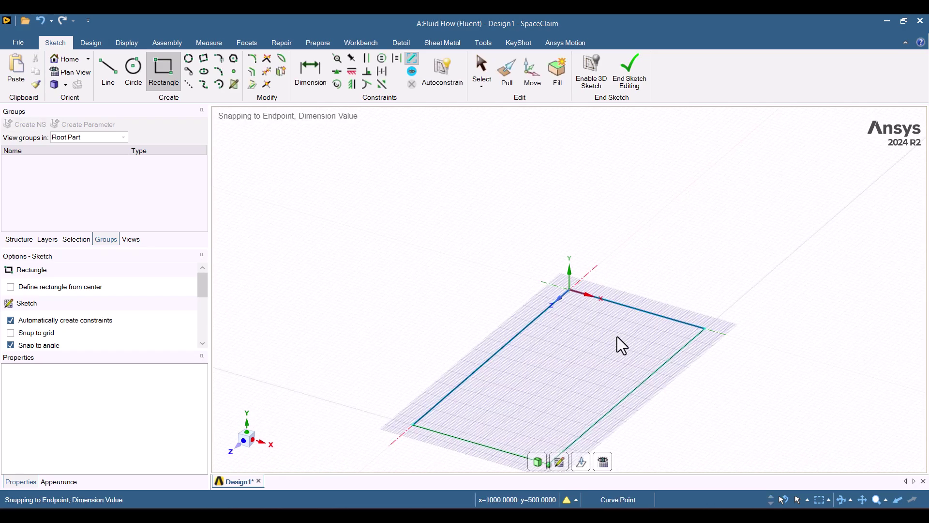
middle_click_drag(411, 385, 474, 290)
left_click(248, 444)
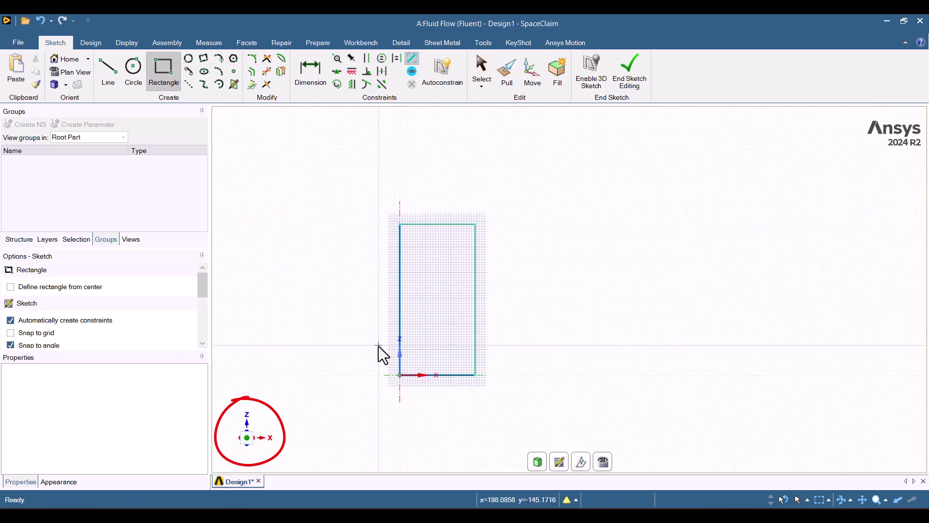
- Draw a 100 mm wide, 200 mm tall rectangle starting 100 mm above the bottom-right corner
scroll(435, 383, "up", 2)
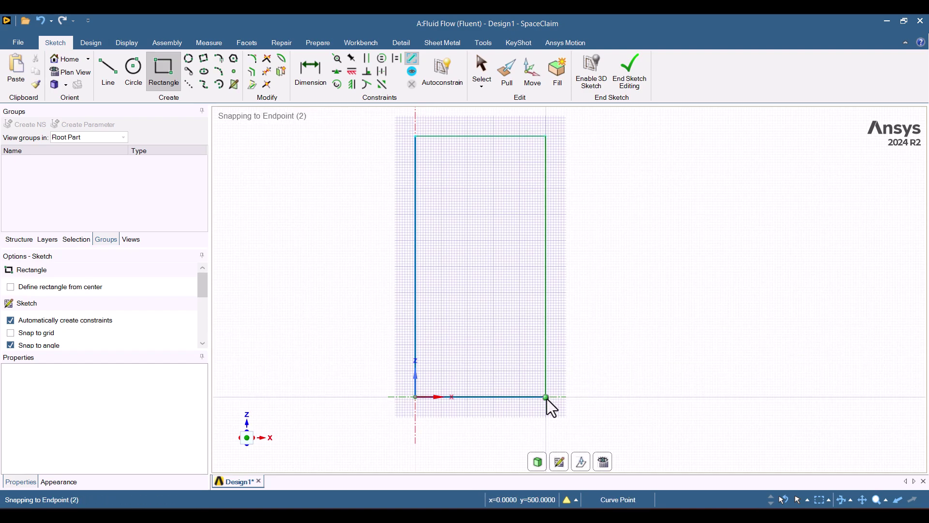
key("shift")
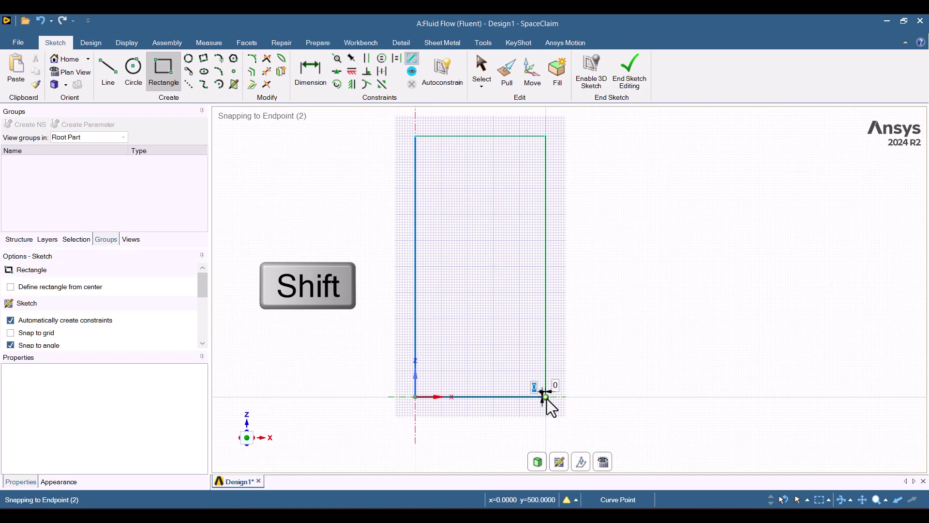
left_click(547, 398)
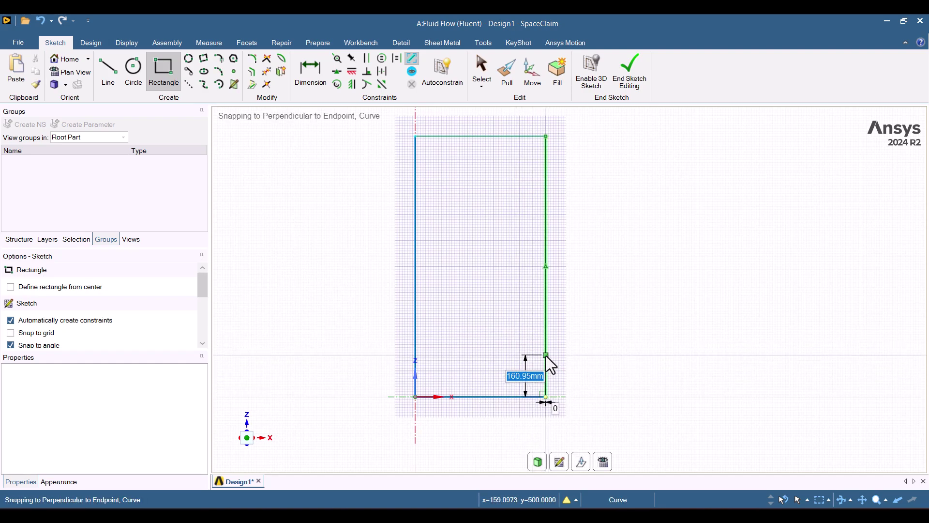
type("100")
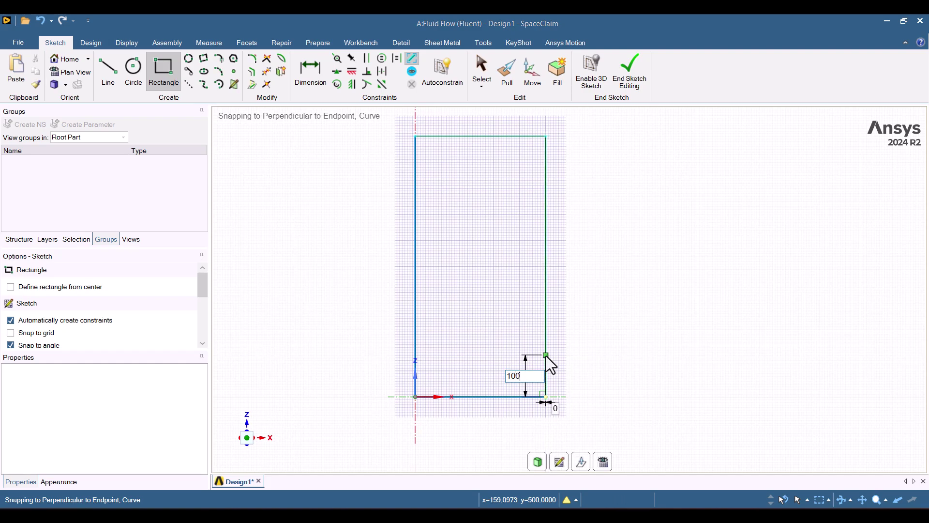
key("Return")
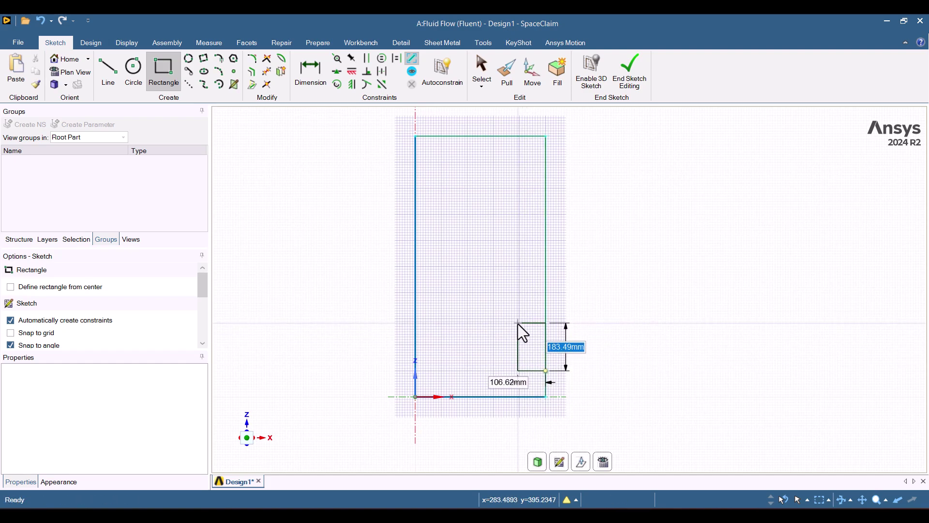
type("200")
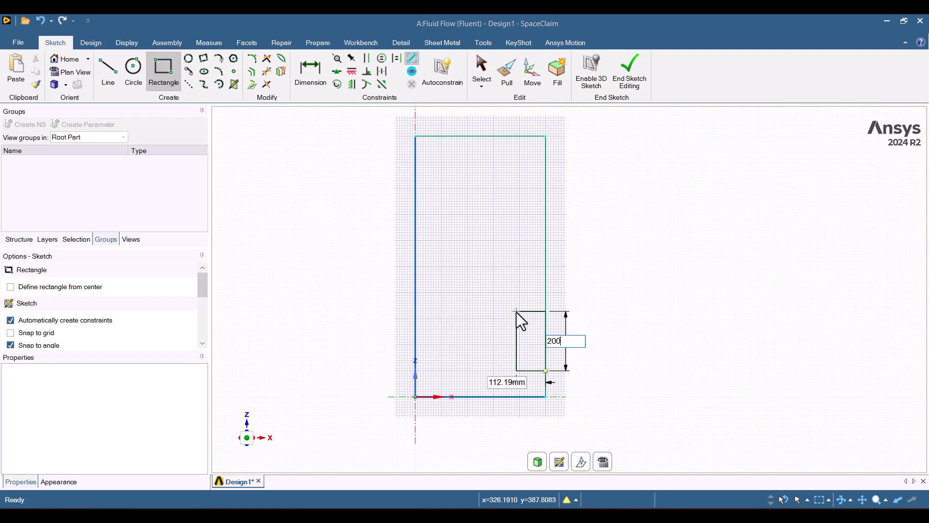
key("Tab")
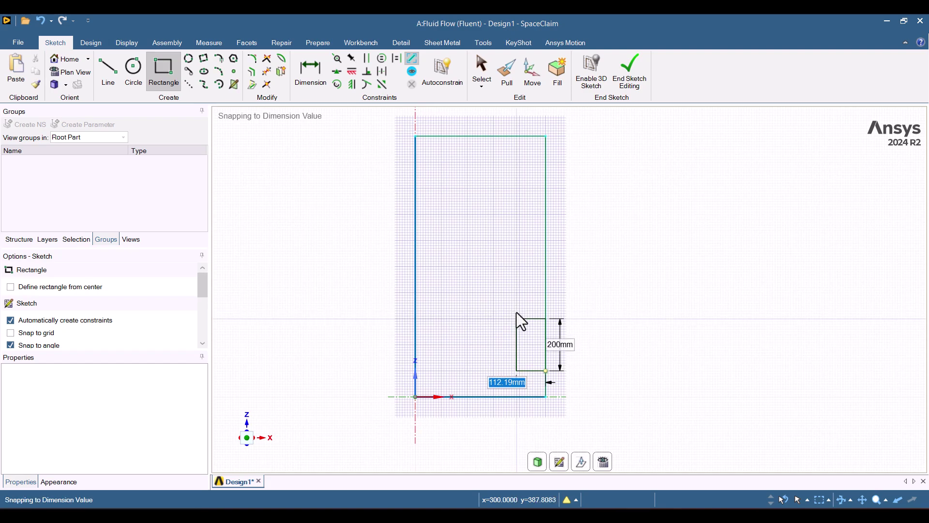
type("100")
key("Return")
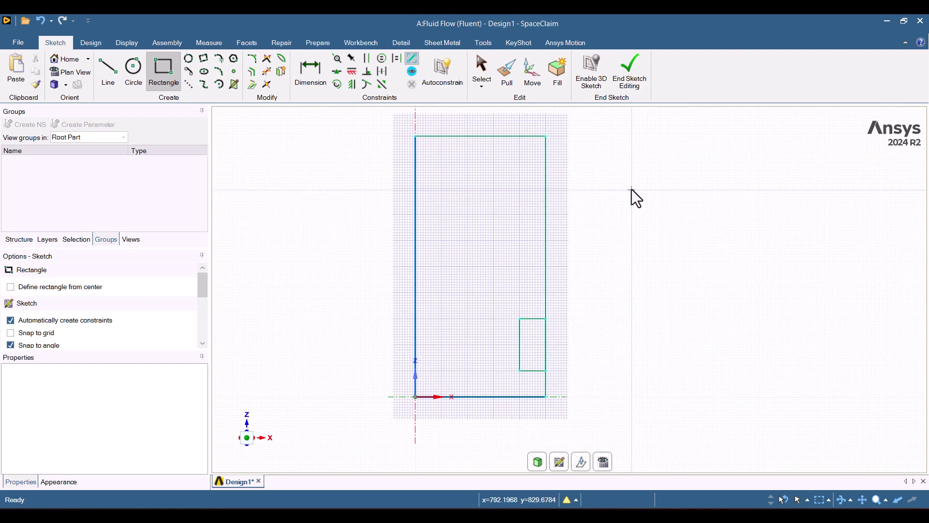
- End the sketch as a surface and delete the small rectangular face to leave a notch
left_click(630, 77)
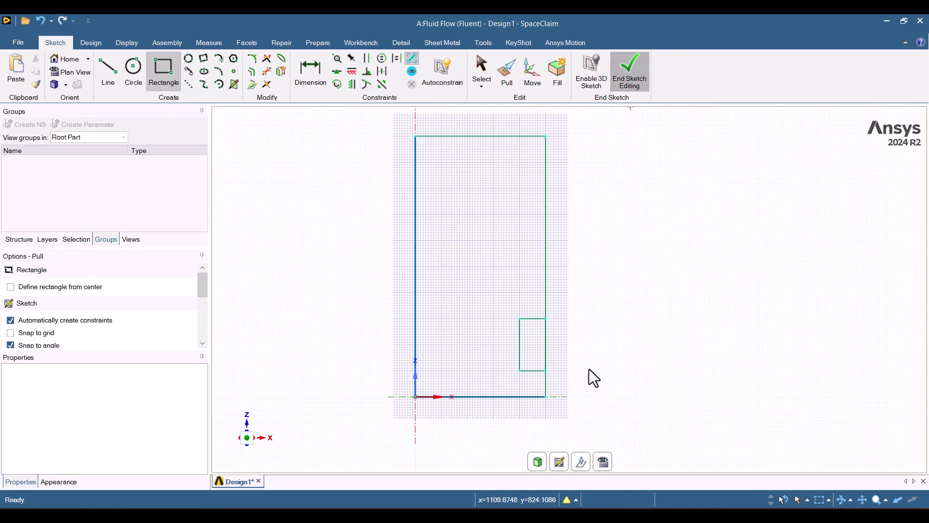
left_click(513, 336)
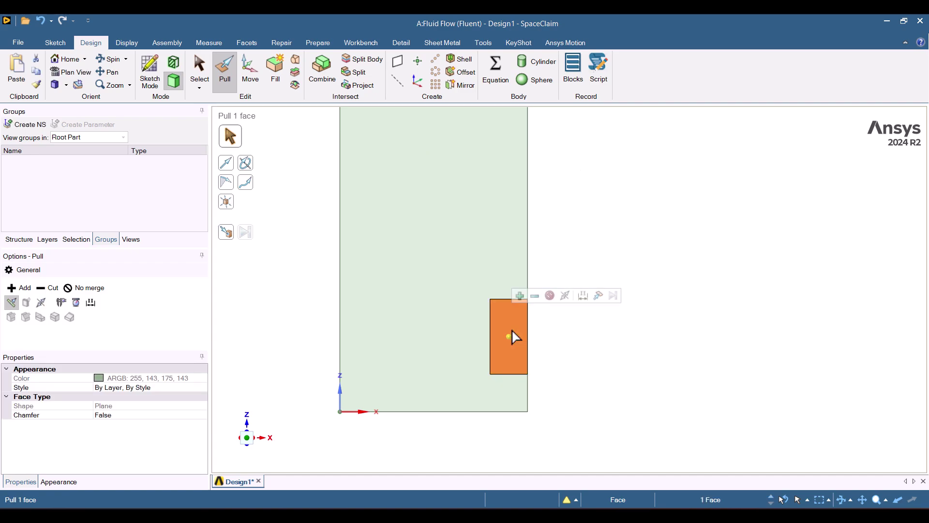
right_click(514, 336)
left_click(530, 295)
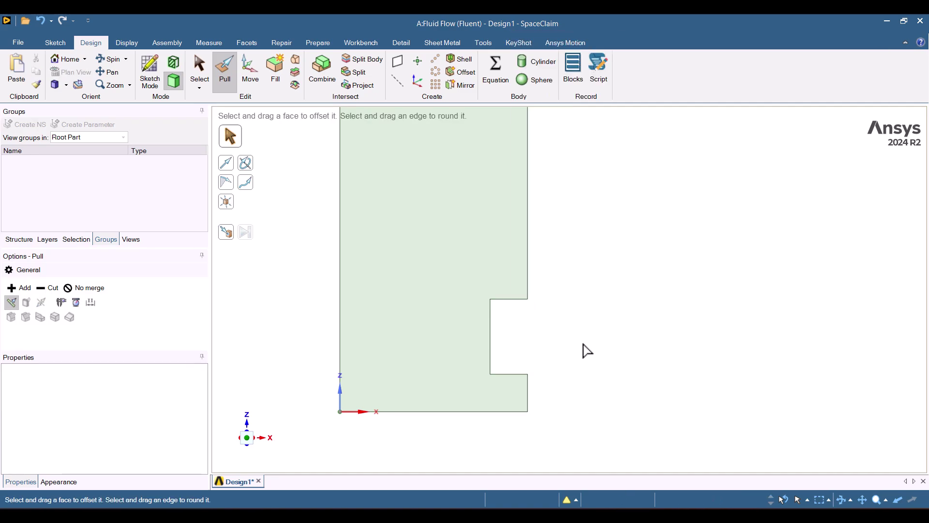
key("z")
key("s")
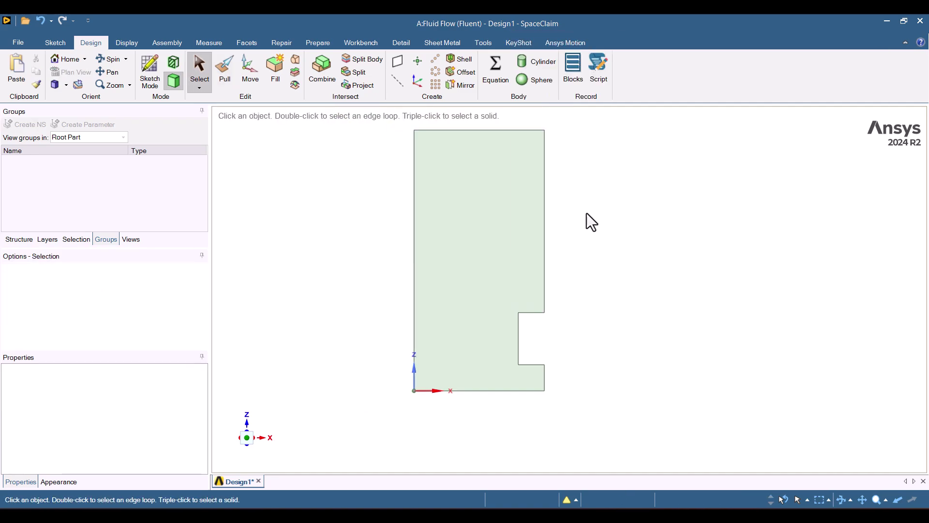
- Select the notch's 200 mm inner vertical edge
left_click(507, 244)
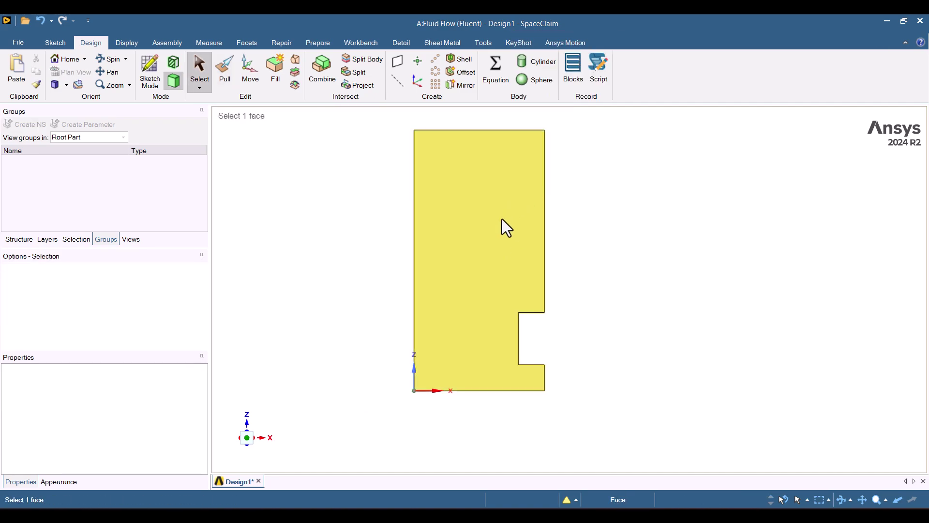
left_click(542, 312)
left_click(525, 329)
left_click(519, 330)
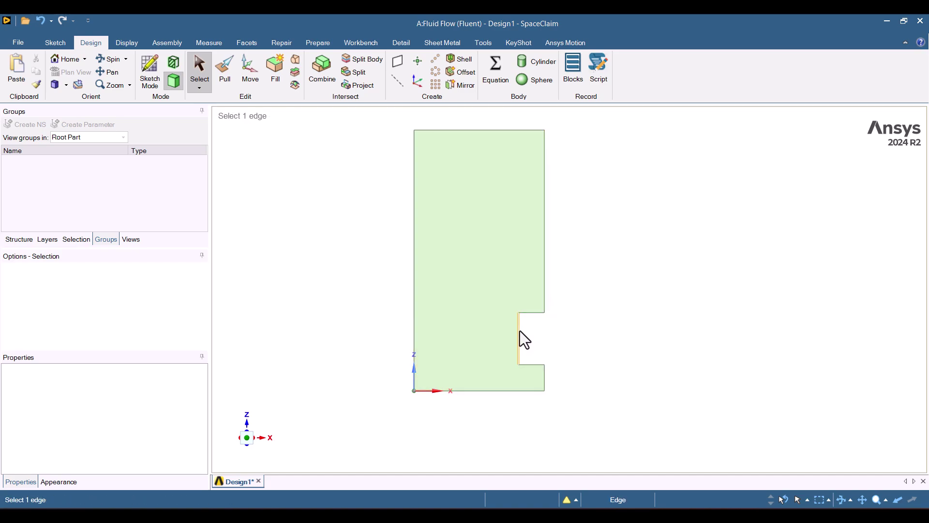
left_click(520, 331)
scroll(529, 335, "up", 2)
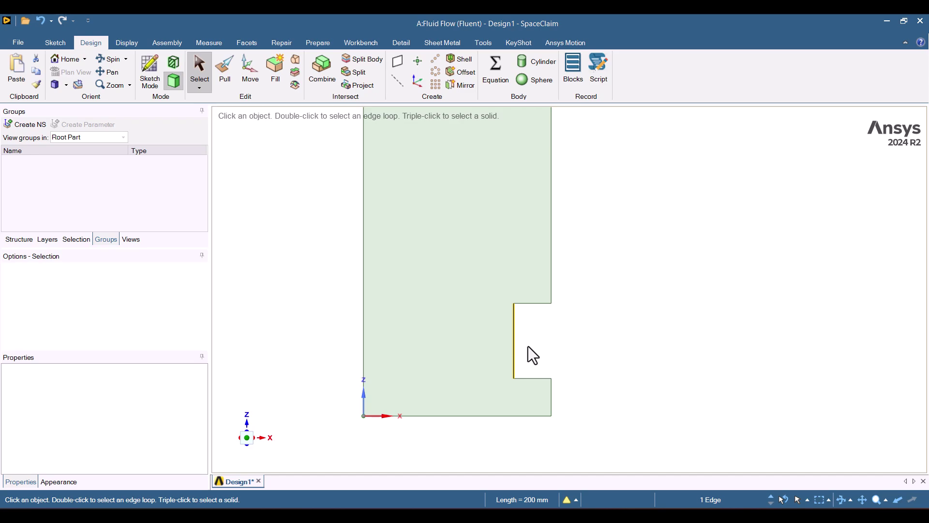
- Create a named selection 'Wall_surface' from the notch edge
left_click(25, 126)
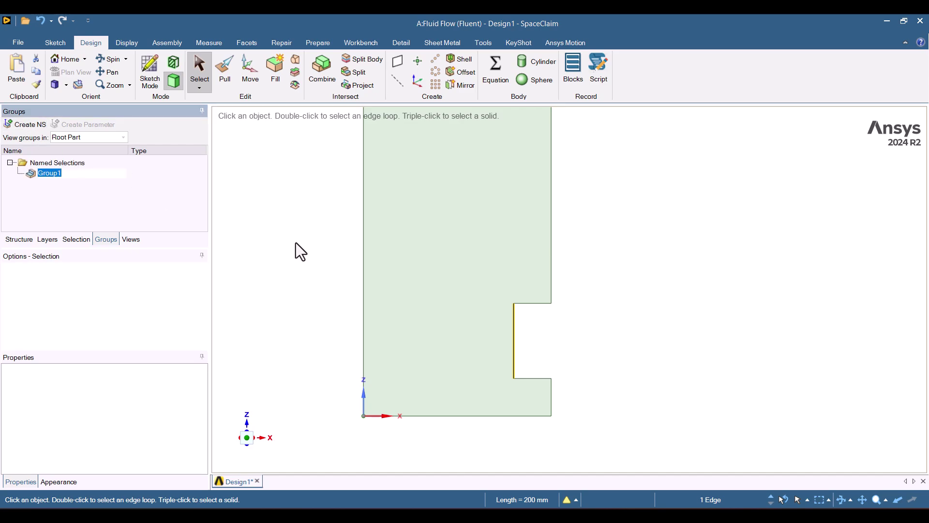
type("Wall_surface")
key("Return")
left_click(295, 243)
- Group the right, top and left edges as the named selection 'Outlet'
scroll(295, 243, "down", 2)
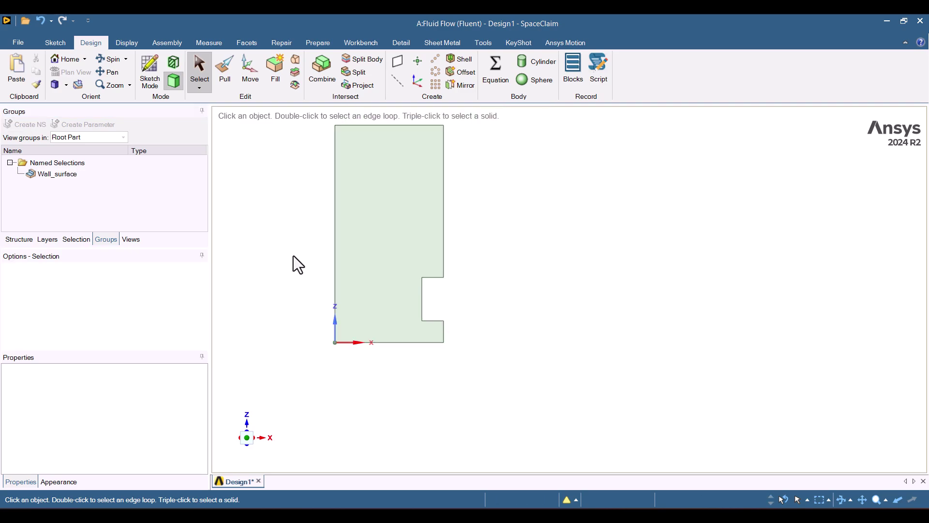
left_click(443, 192)
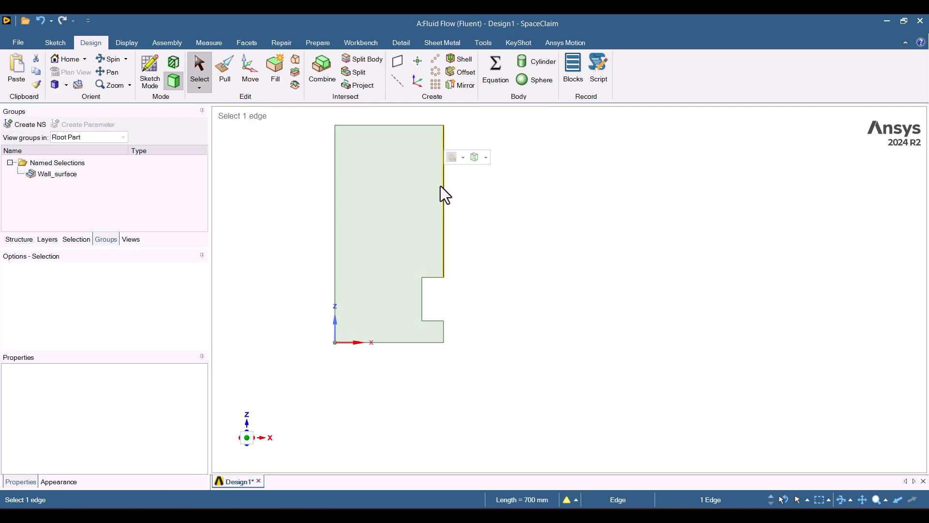
left_click(403, 125, "ctrl")
left_click(335, 149, "ctrl")
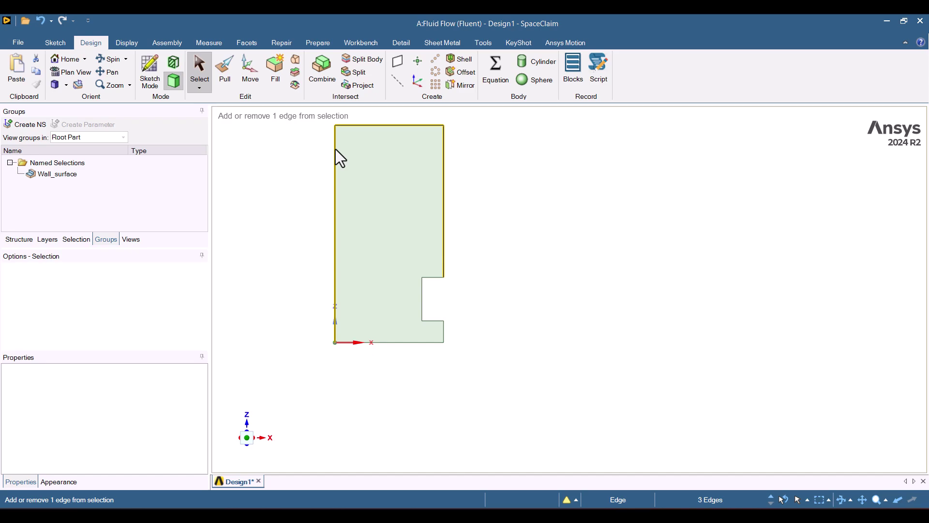
left_click(27, 125)
type("Outlet")
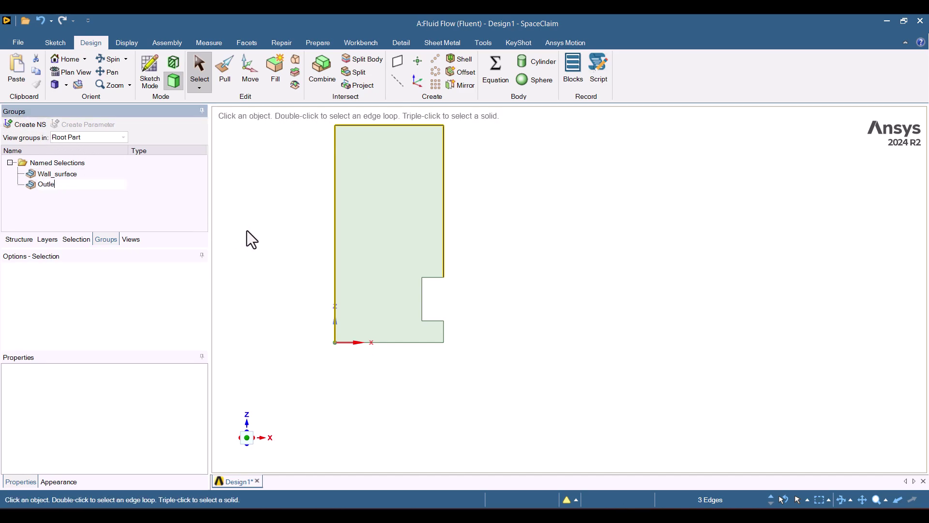
key("Return")
left_click(256, 243)
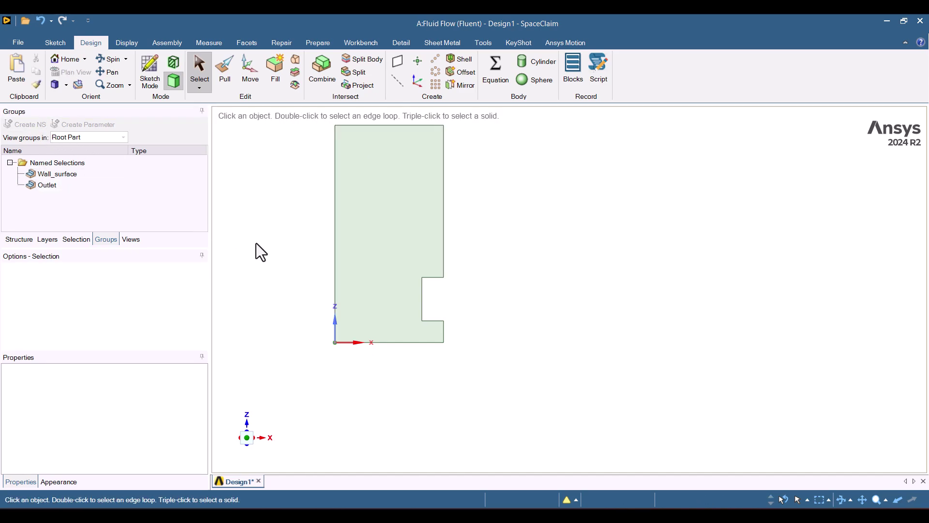
- Group the bottom, lower right and notch horizontal edges as 'Wall', then close SpaceClaim
scroll(307, 291, "up", 1)
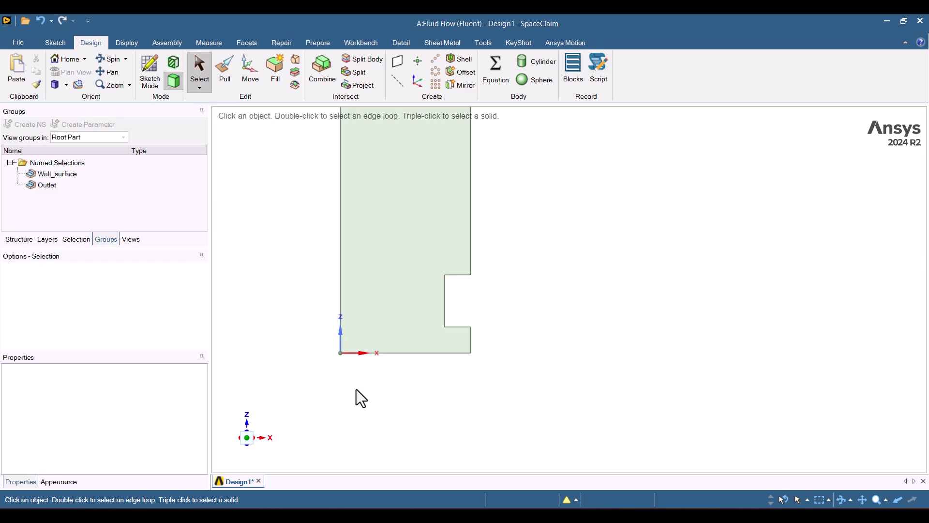
left_click(459, 353)
left_click(470, 339, "ctrl")
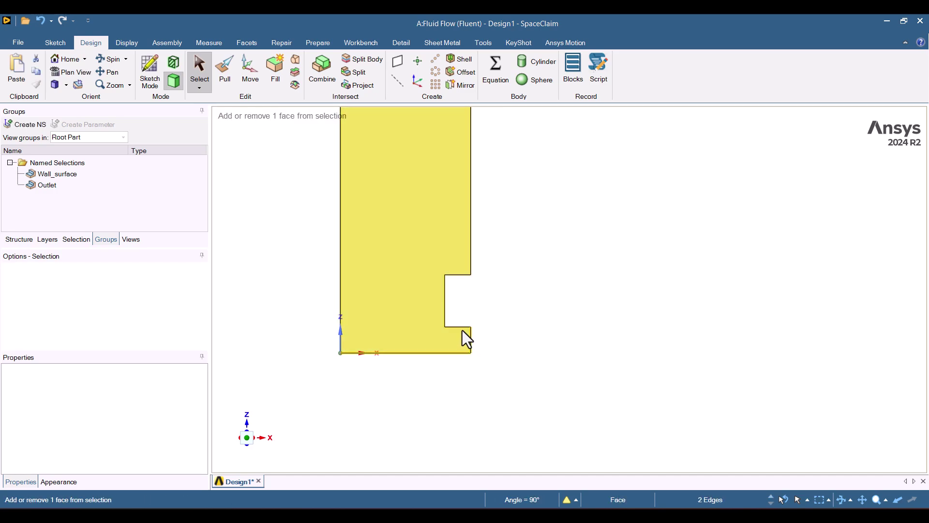
left_click(460, 327, "ctrl")
left_click(455, 275, "ctrl")
left_click(24, 124)
type("Wall")
key("Return")
left_click(533, 362)
key("z")
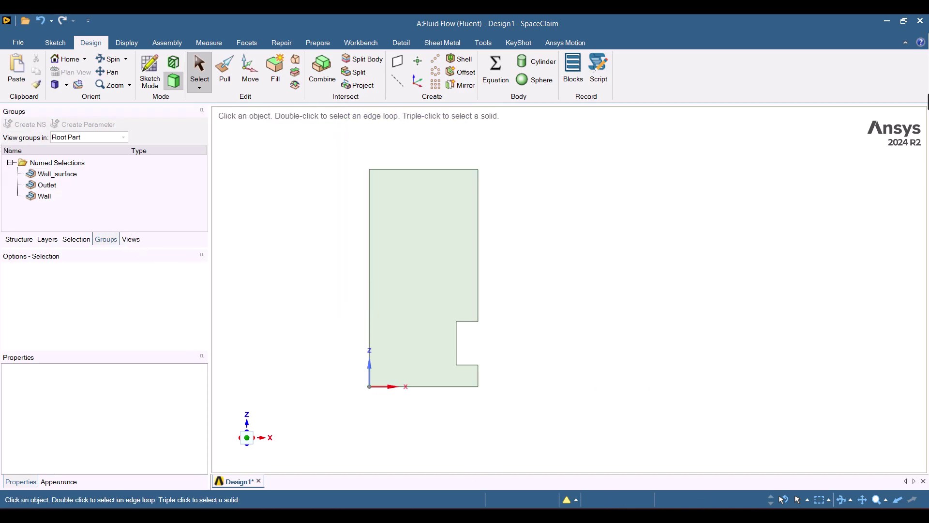
left_click(919, 21)
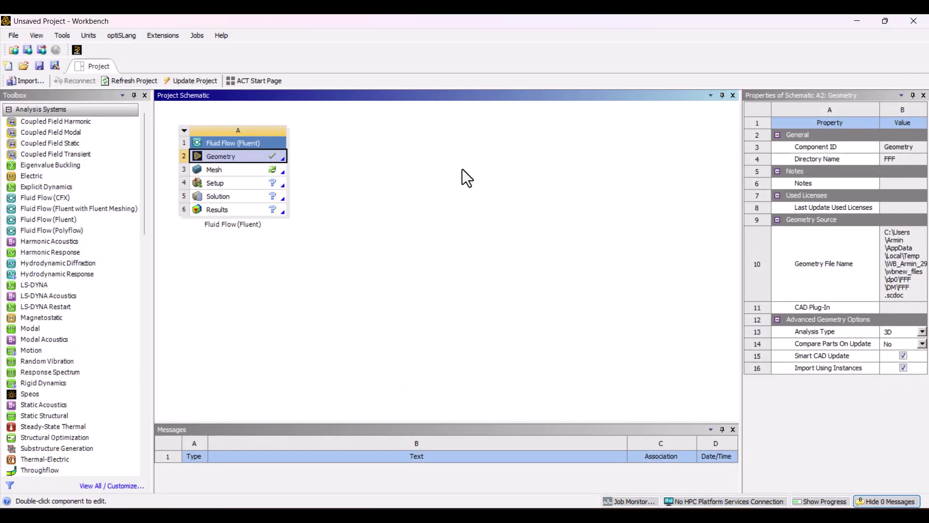
- Launch Meshing from the Fluid Flow system's Mesh cell
double_click(224, 171)
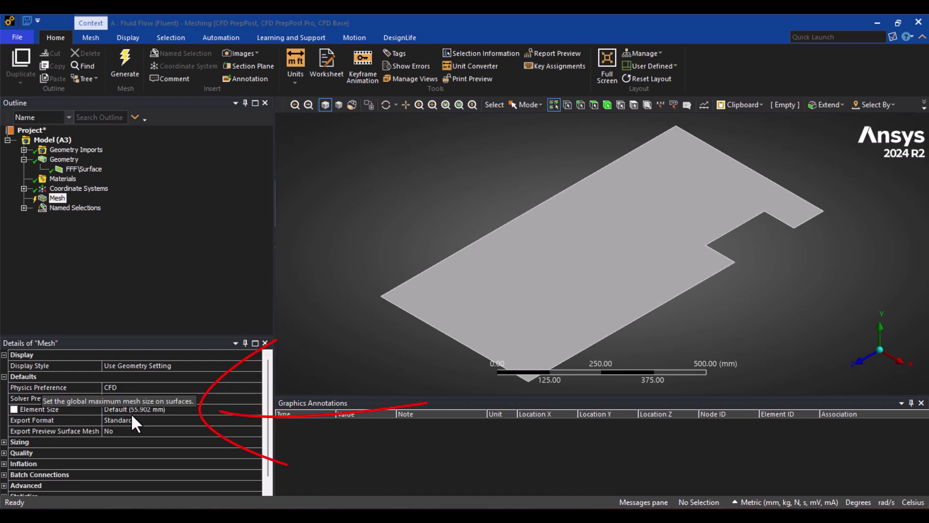
- Set the global mesh element size to 10 mm
left_click(299, 394)
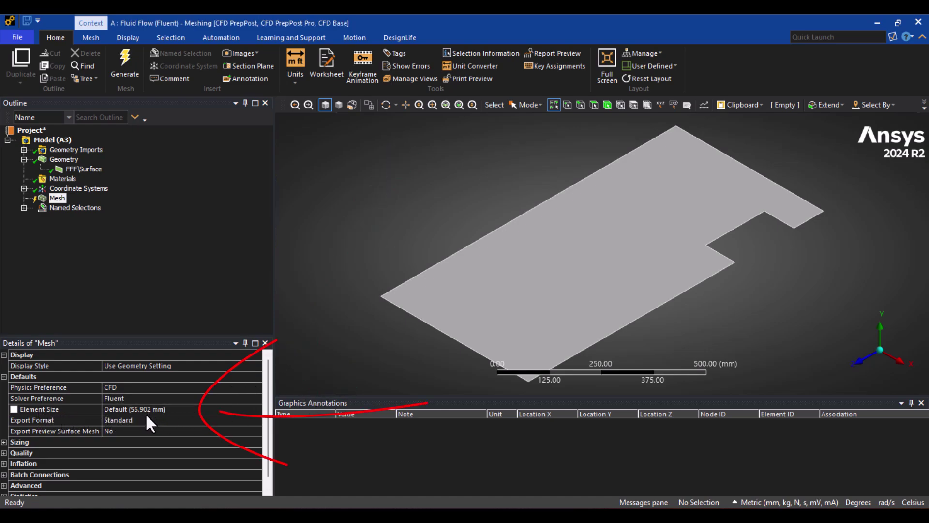
left_click(324, 392)
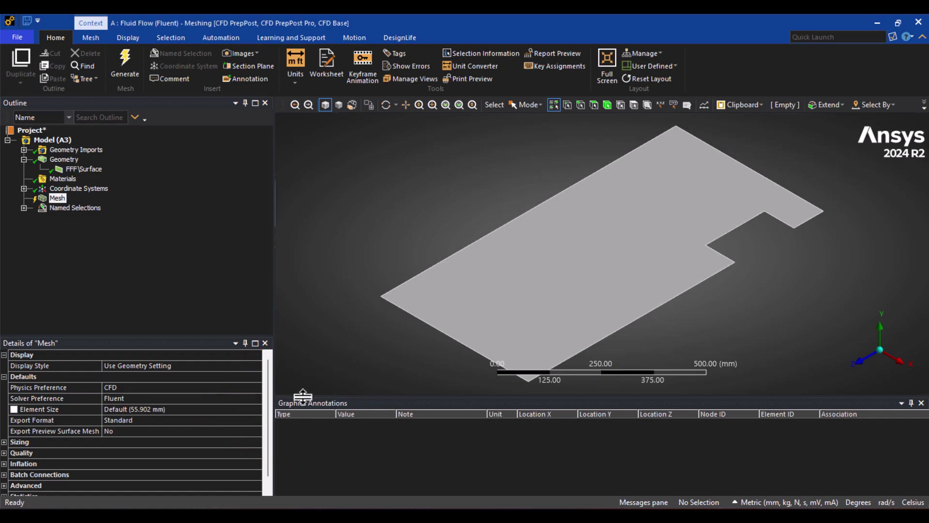
left_click(165, 411)
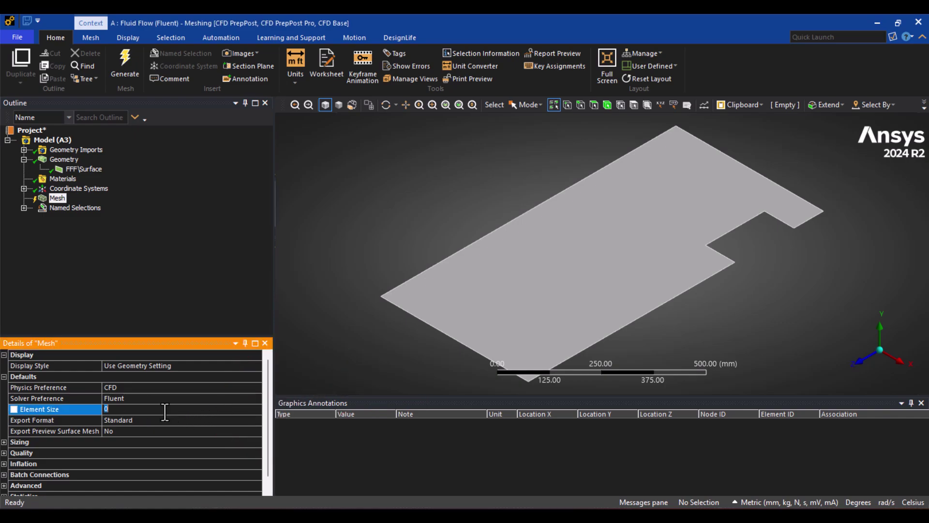
type("10")
key("Return")
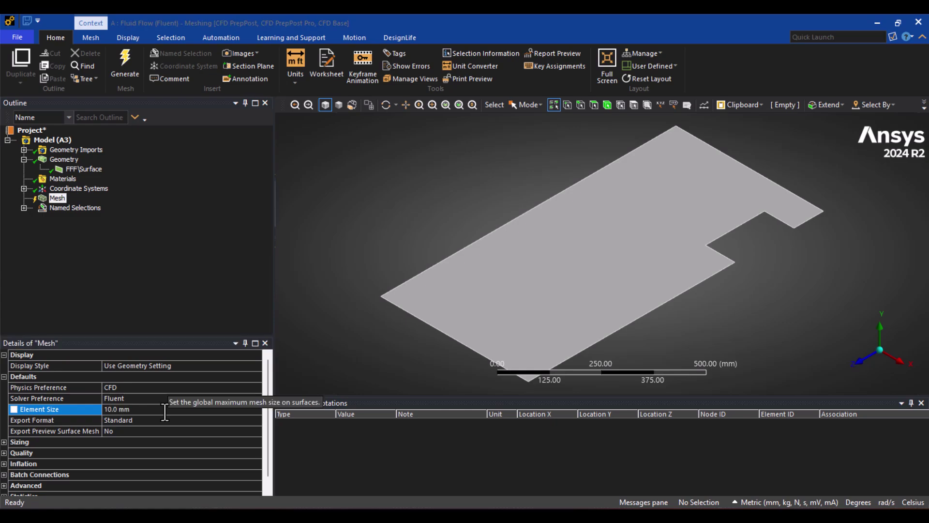
- Generate the mesh and zoom a front view onto the notch region
right_click(57, 200)
left_click(84, 237)
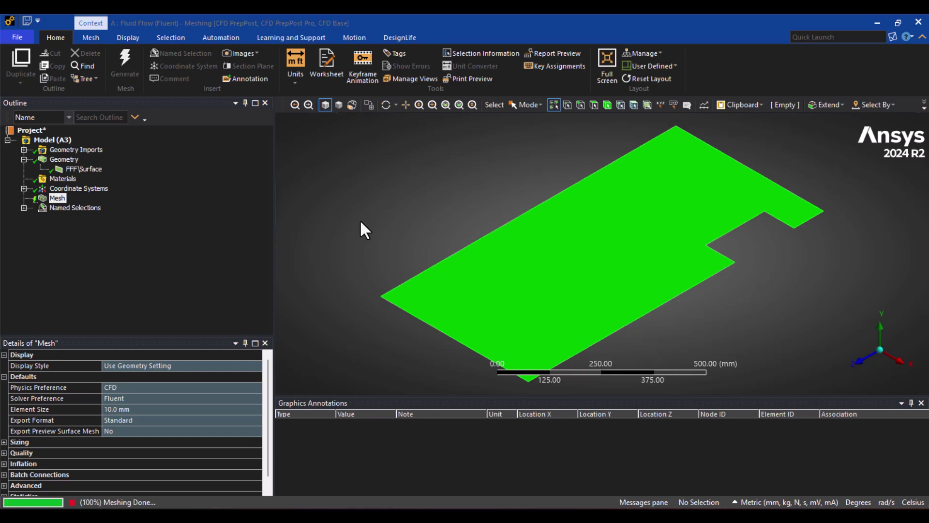
middle_click_drag(363, 233, 450, 209)
left_click(879, 356)
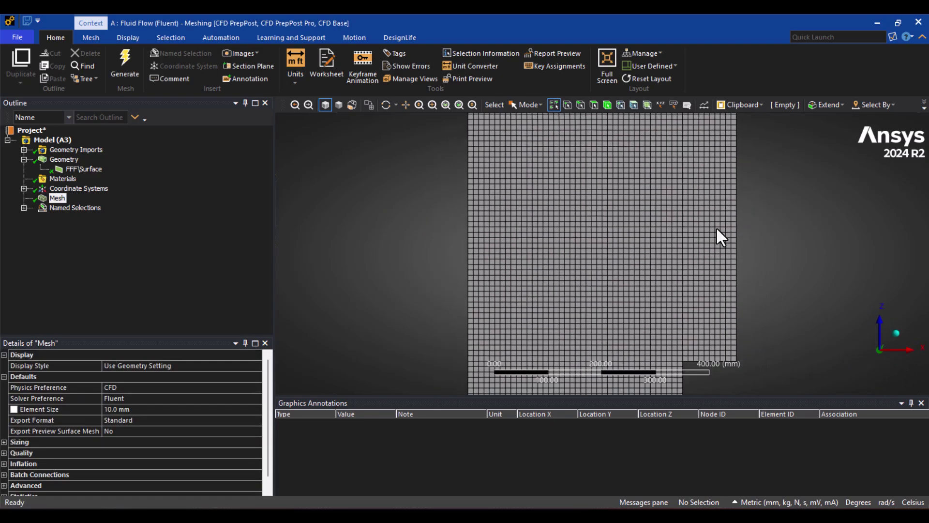
right_click_drag(693, 270, 613, 356)
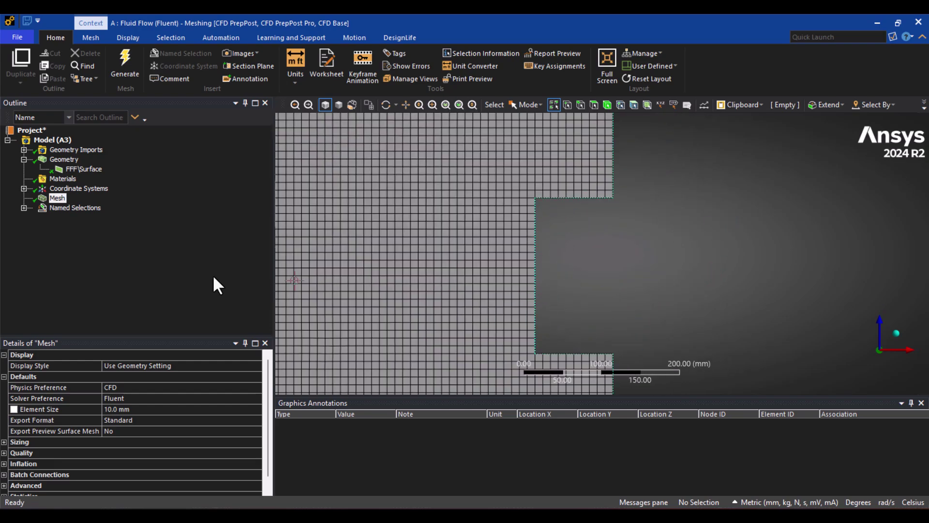
- Insert an Inflation control scoped to the surface face
right_click(62, 199)
mouse_move(73, 204)
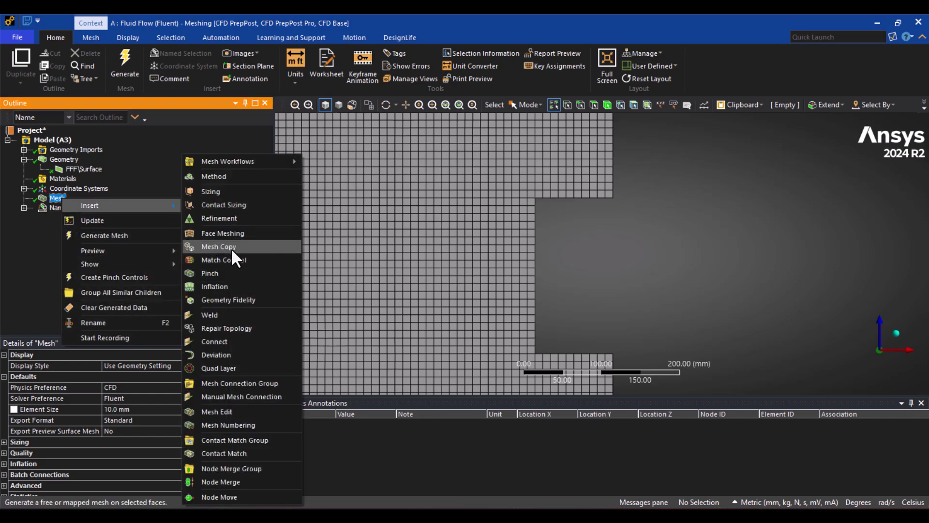
left_click(217, 287)
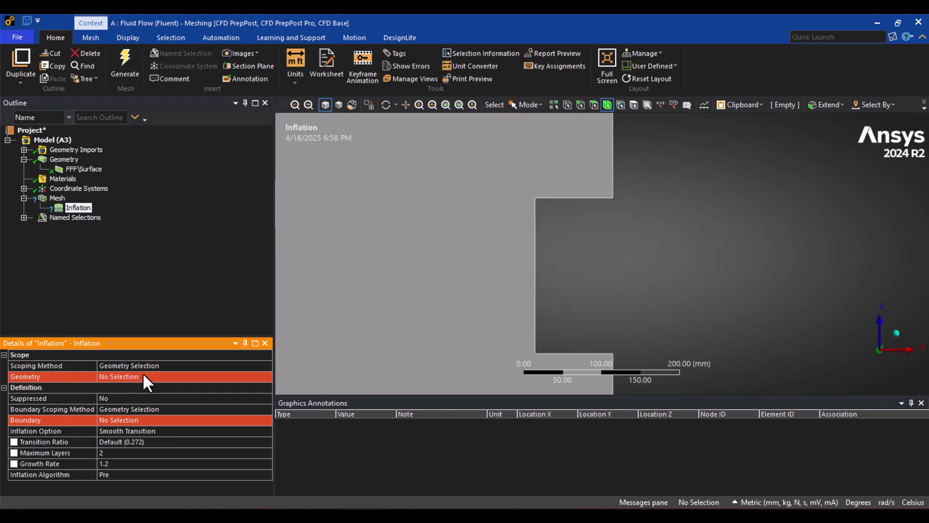
left_click(385, 225)
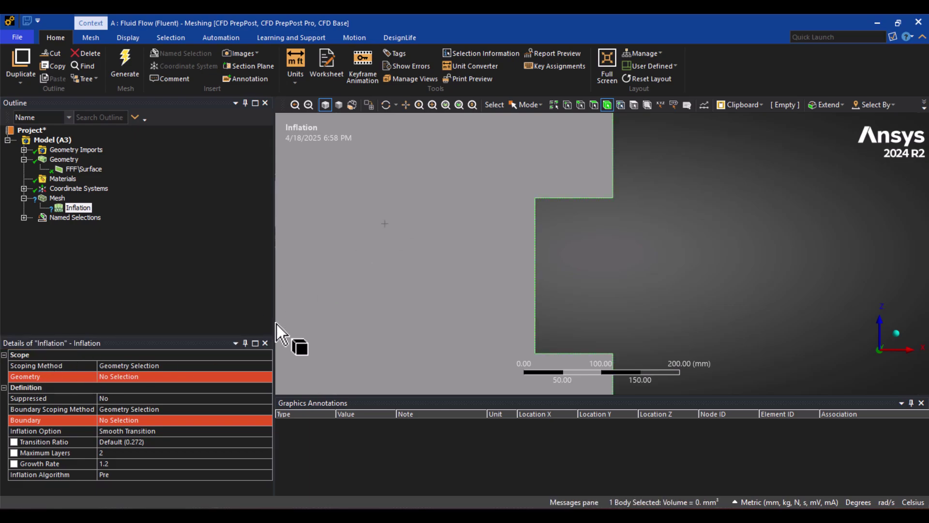
left_click(116, 376)
left_click(118, 375)
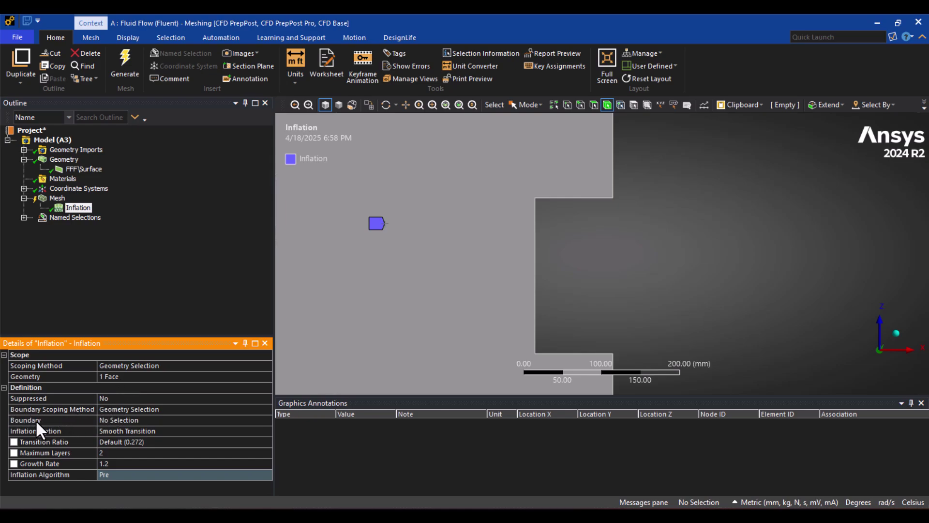
- Set the notch's top, vertical and bottom edges as the inflation boundary
left_click(118, 420)
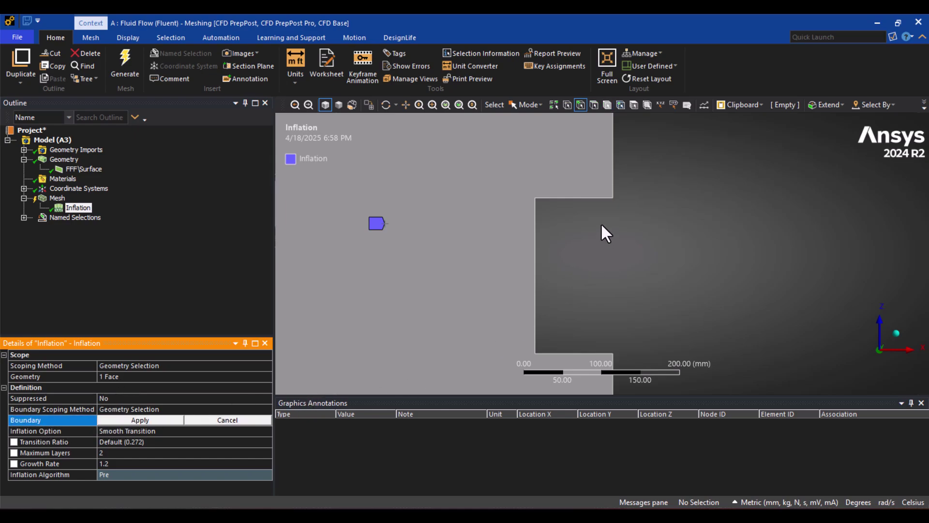
left_click(594, 198)
left_click(535, 230, "ctrl")
left_click(576, 353, "ctrl")
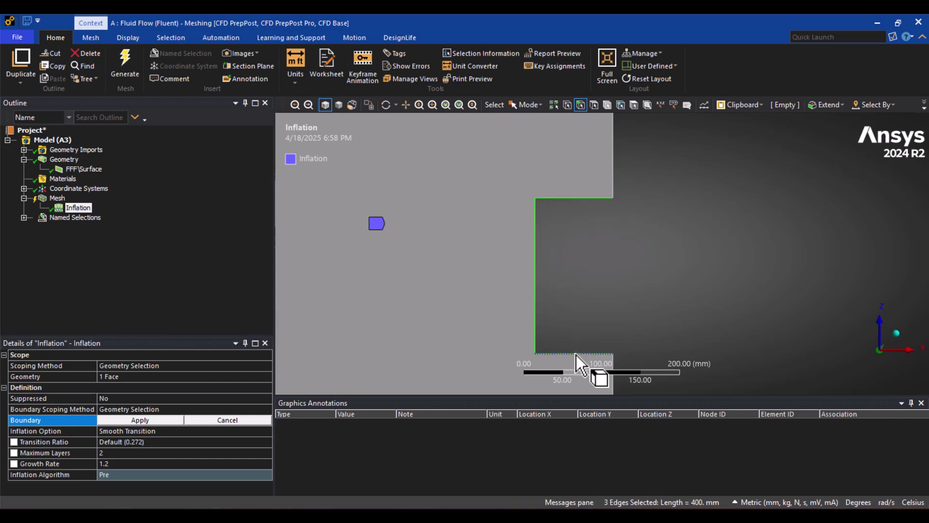
left_click(123, 421)
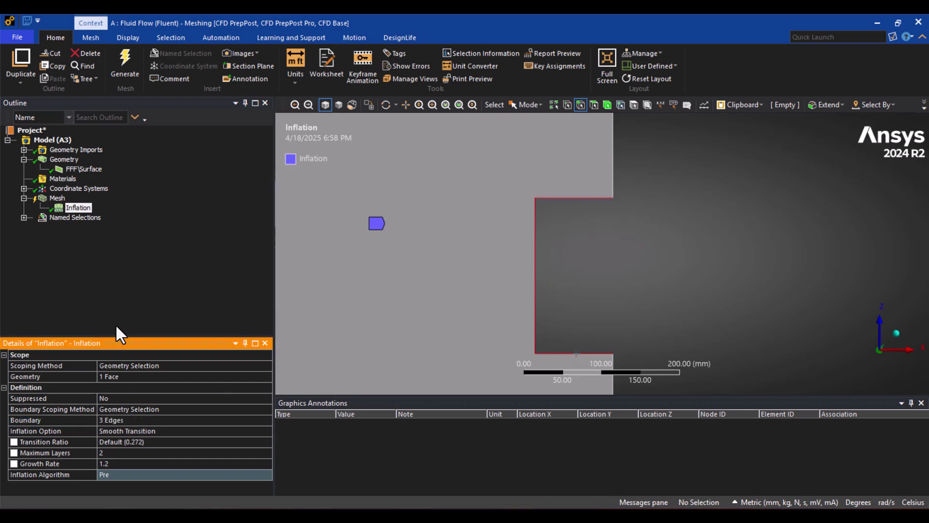
- Update the mesh and set the inflation Maximum Layers to 5
right_click(57, 198)
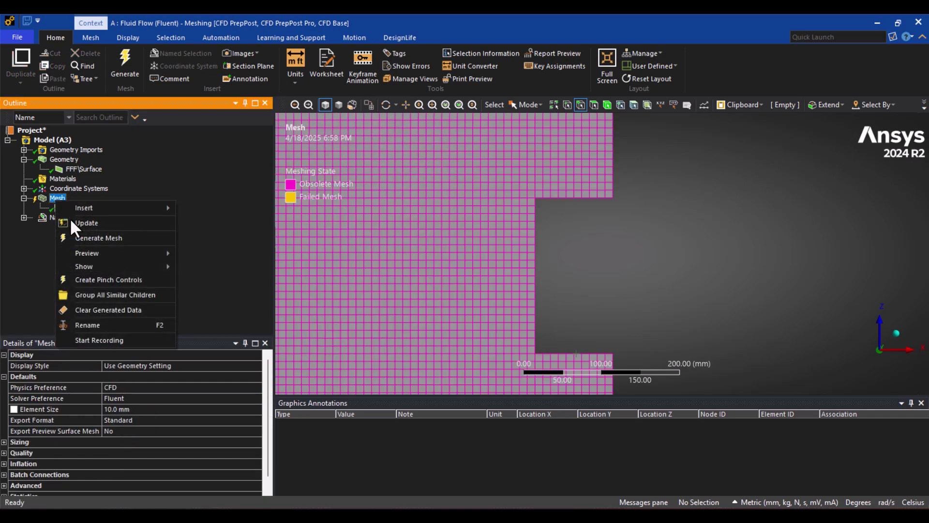
left_click(73, 221)
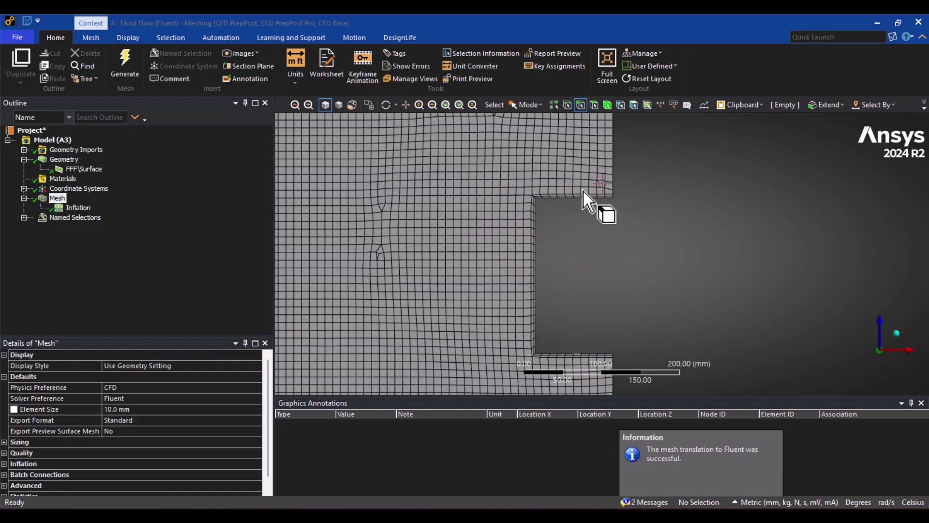
scroll(582, 197, "up", 3)
scroll(588, 164, "up", 2)
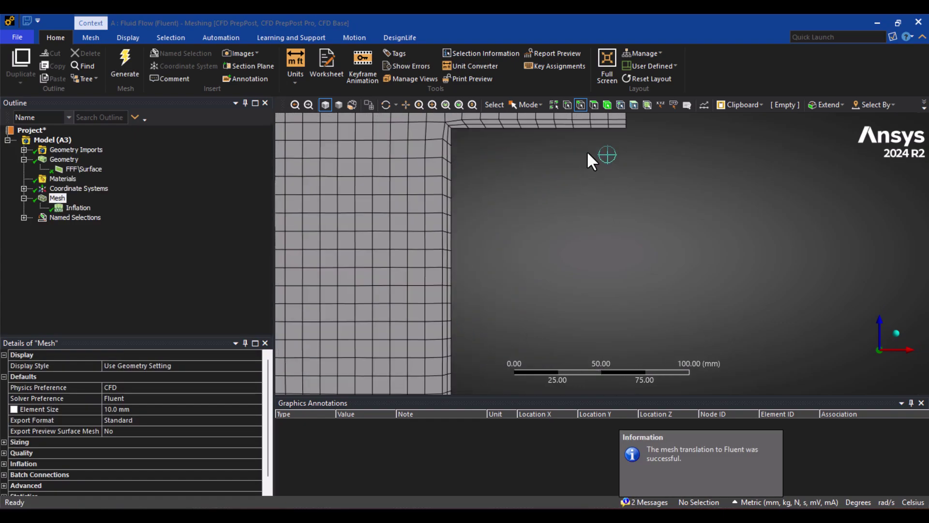
scroll(586, 150, "down", 1)
left_click(79, 209)
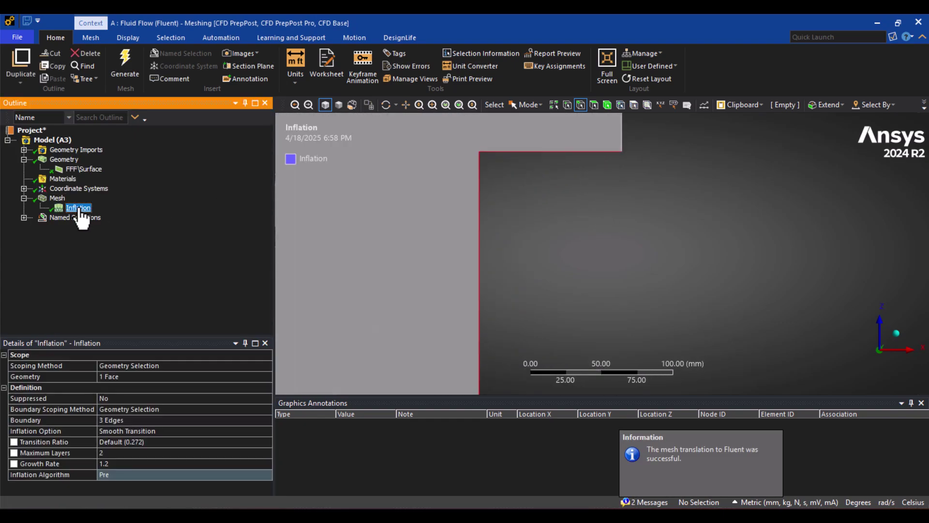
left_click(104, 453)
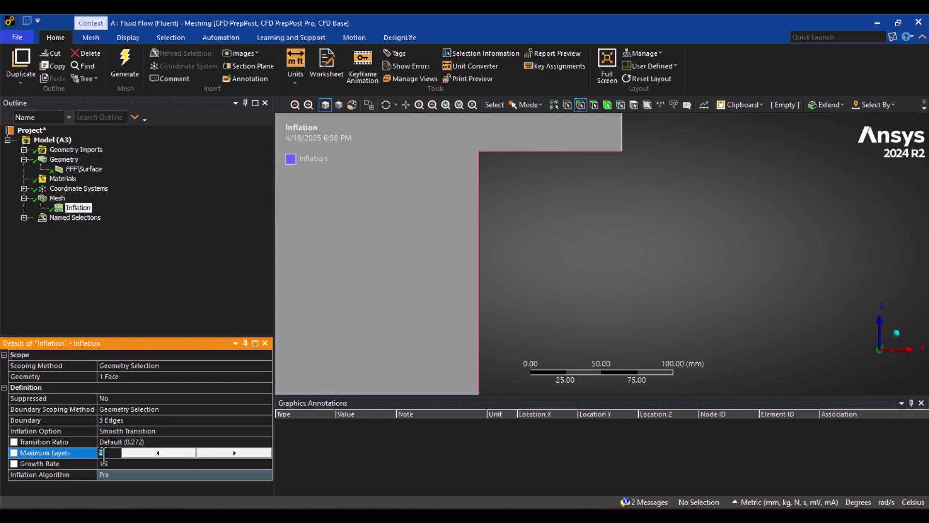
type("5")
key("Return")
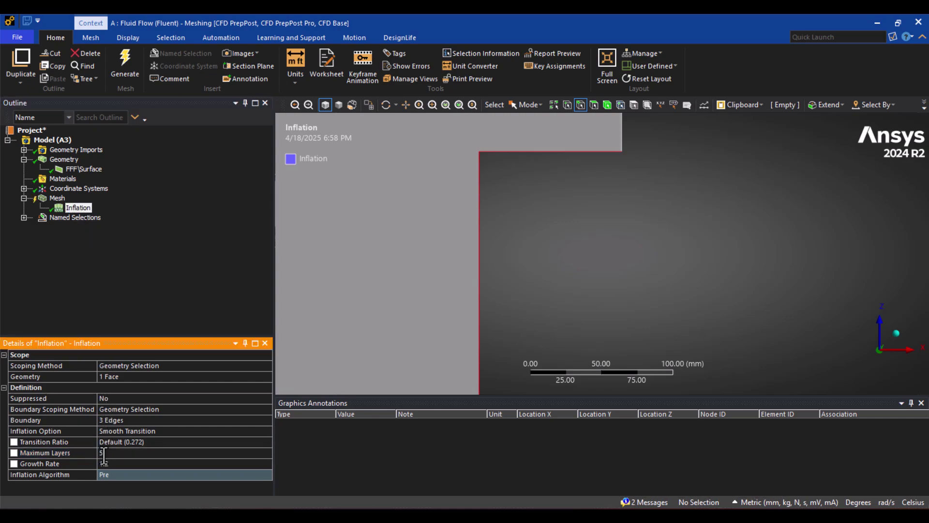
- Regenerate the mesh with the 5-layer inflation
left_click(57, 197)
right_click(57, 198)
left_click(73, 228)
key("F5")
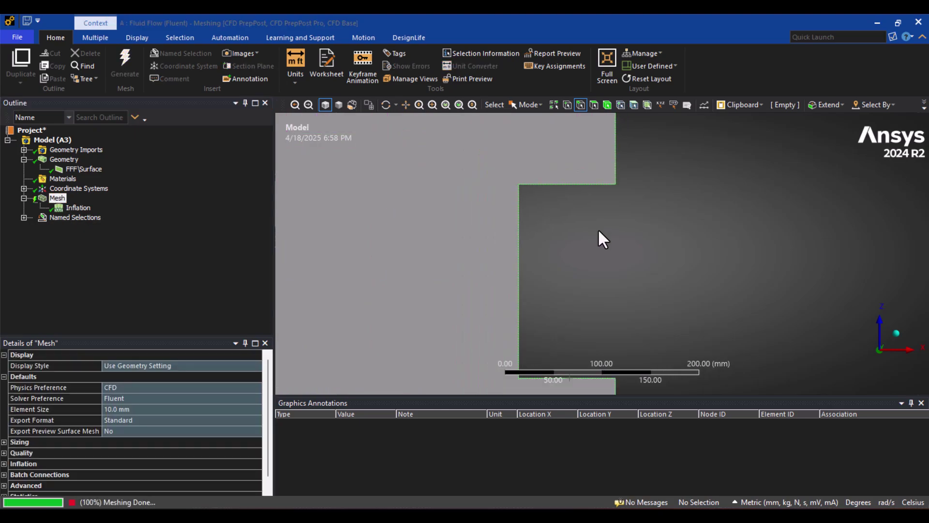
- Dismiss the message and review the Wall_surface, Outlet and Wall named selections
left_click(643, 473)
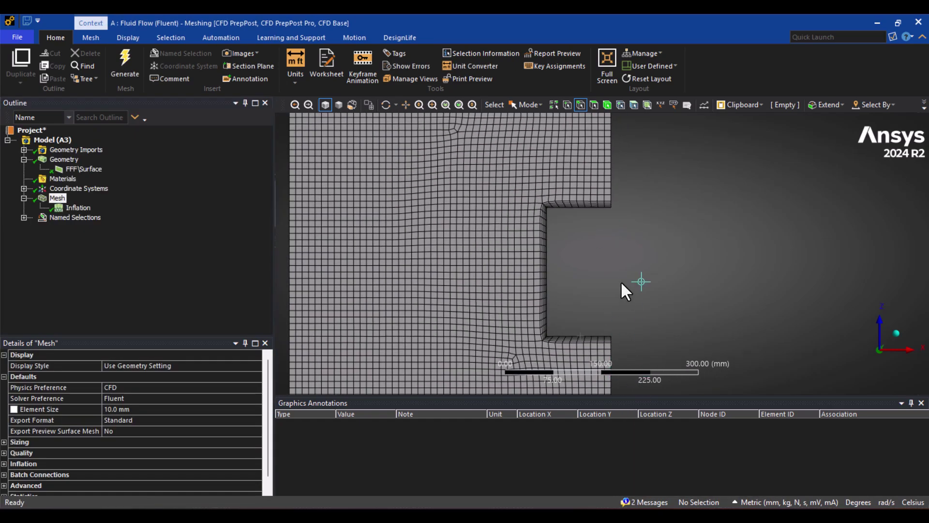
left_click(24, 218)
left_click(73, 229)
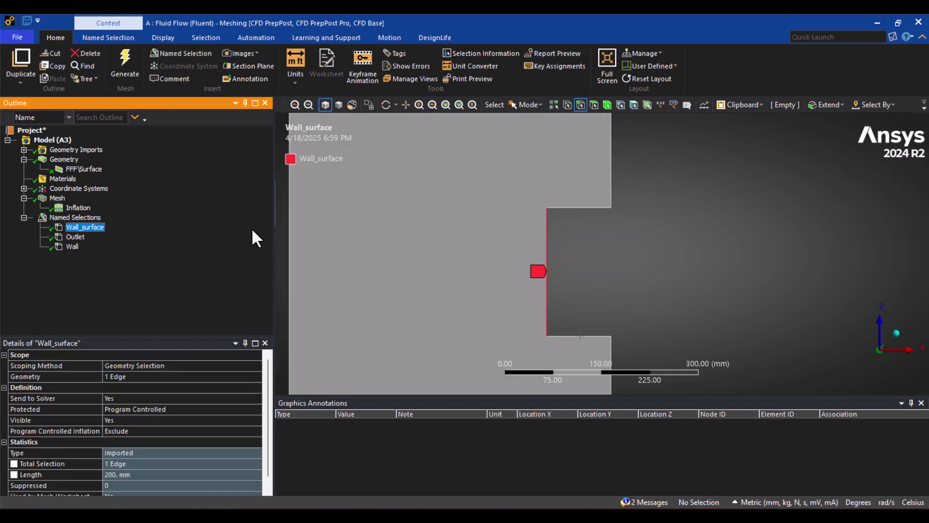
left_click(74, 237)
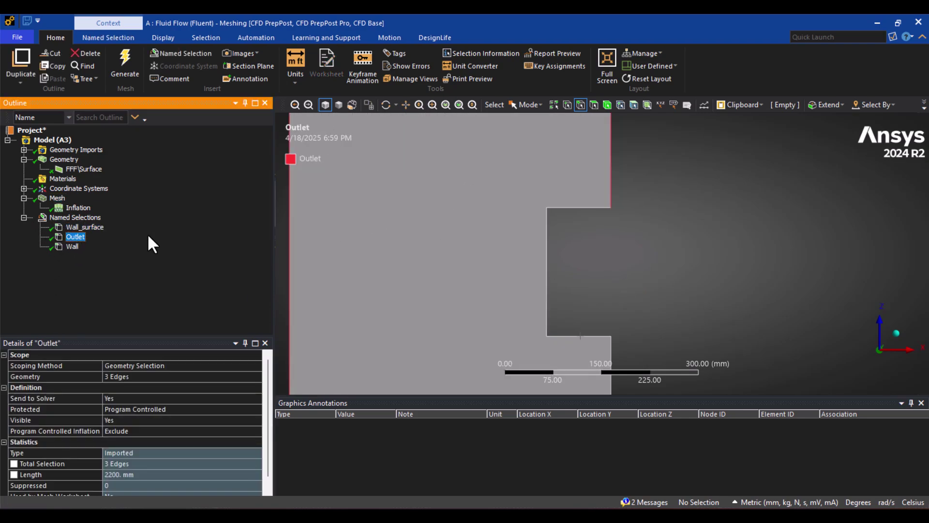
left_click(68, 247)
- Regenerate the named selections and close Meshing
right_click(75, 217)
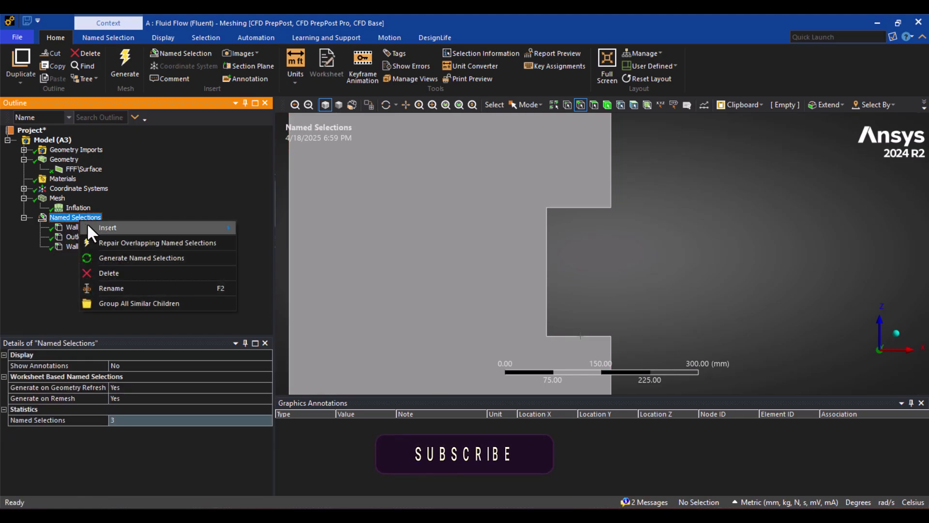
left_click(113, 259)
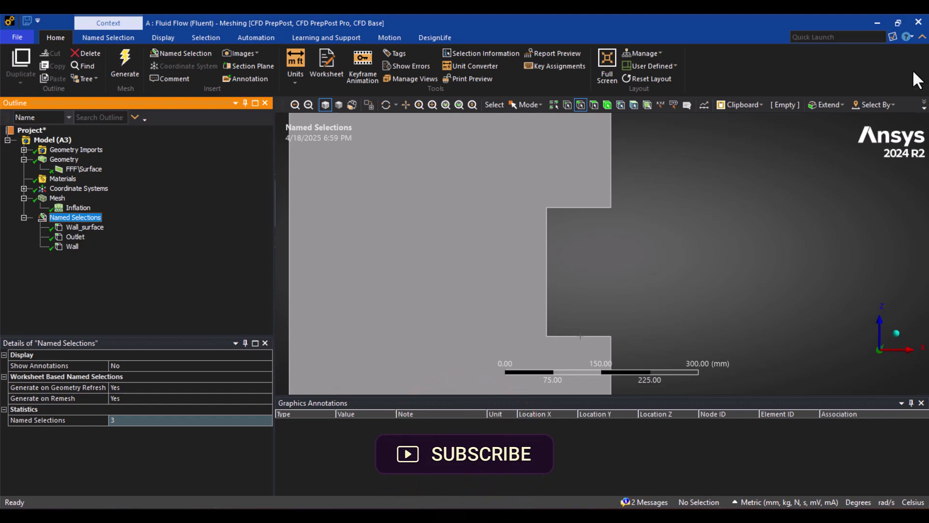
left_click(916, 28)
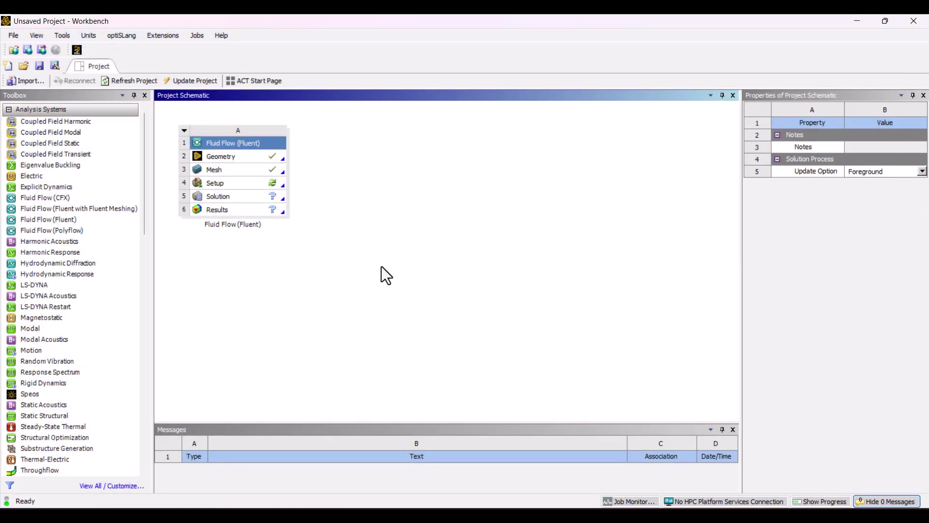
- Launch Fluent from Setup in double precision with 8 solver processes
double_click(243, 183)
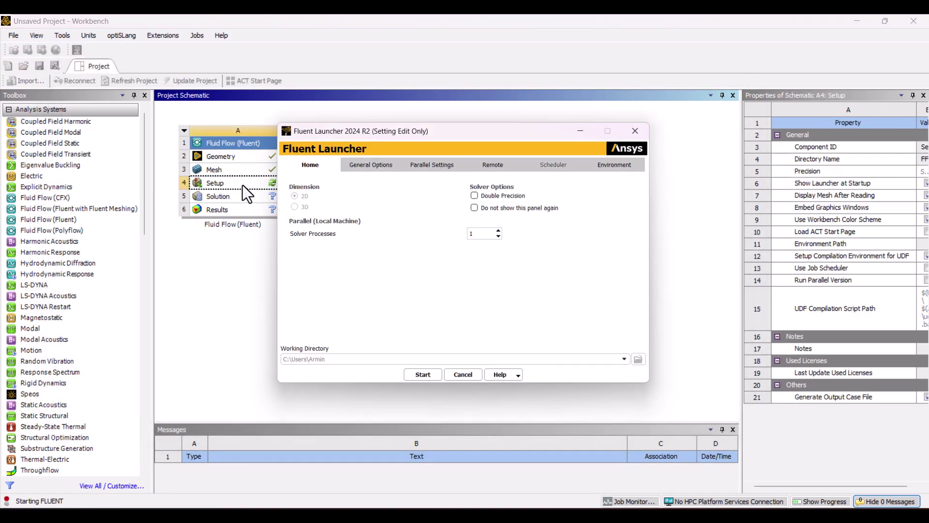
left_click(476, 195)
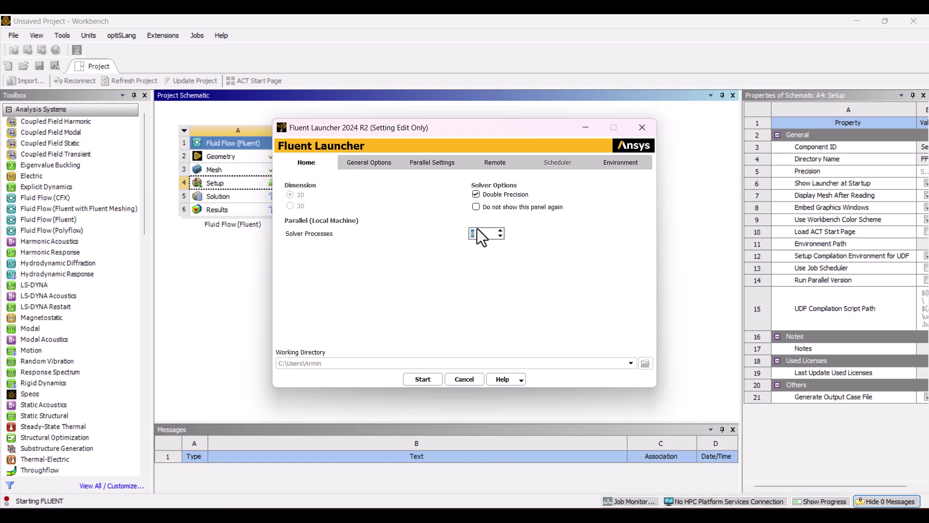
left_click(423, 380)
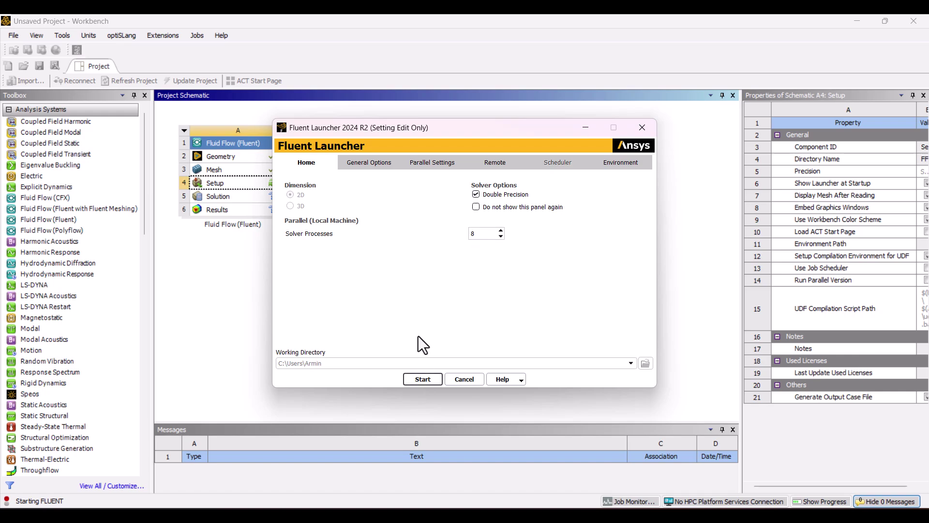
key("Return")
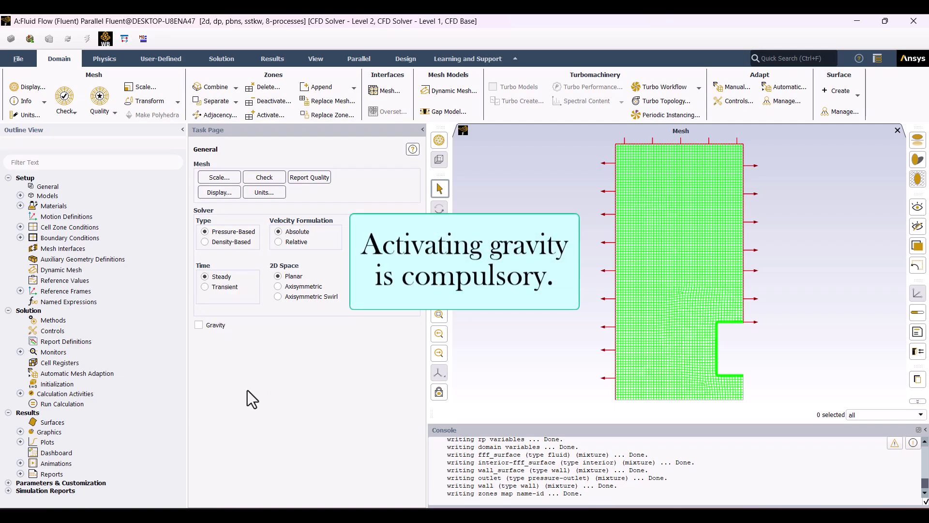
- Turn on gravity and set the Y acceleration component to -9.81 m/s²
left_click(199, 326)
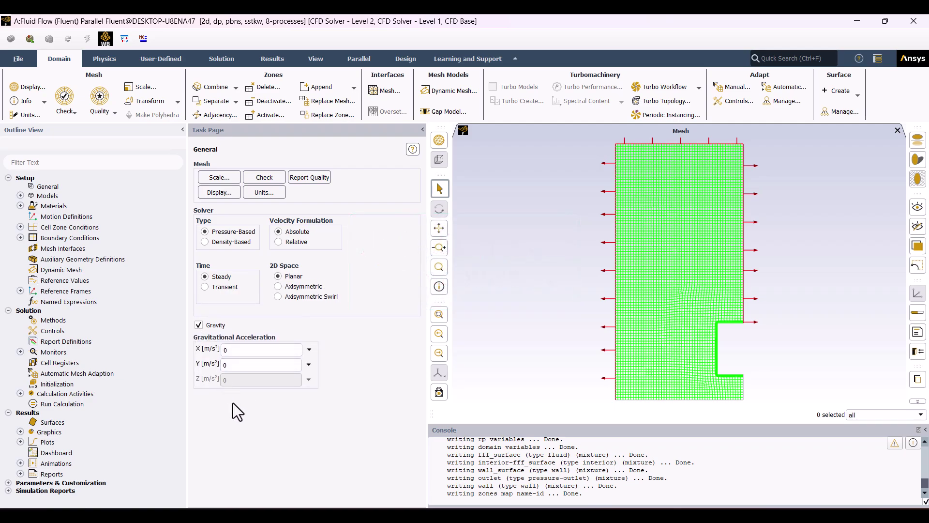
left_click(237, 365)
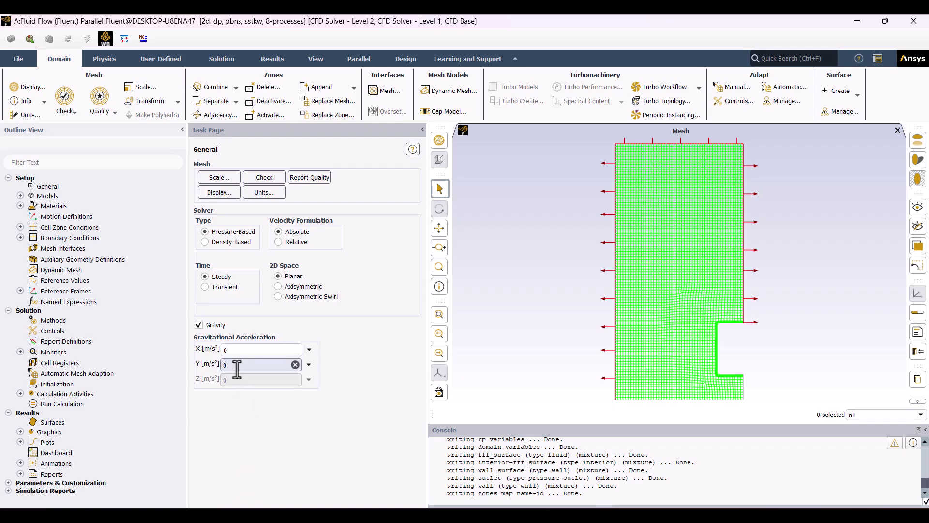
double_click(237, 365)
type("-9.81")
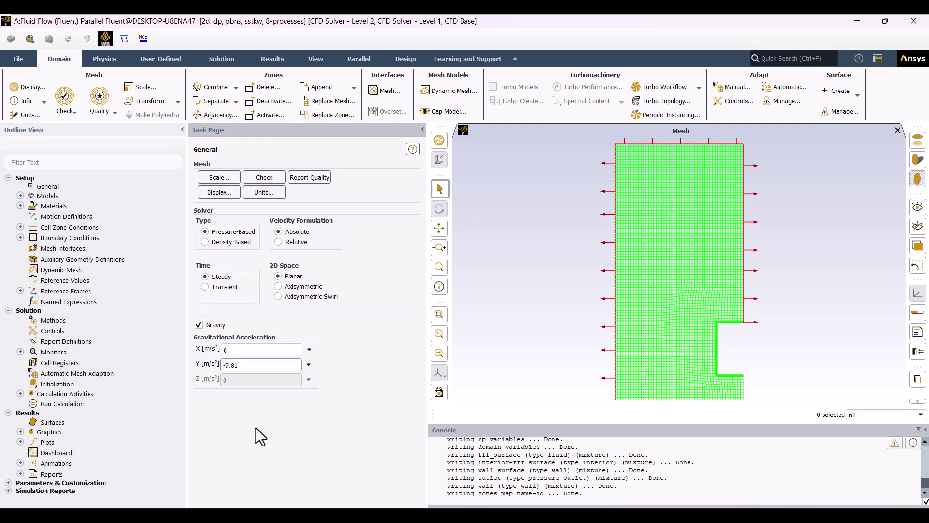
left_click(255, 428)
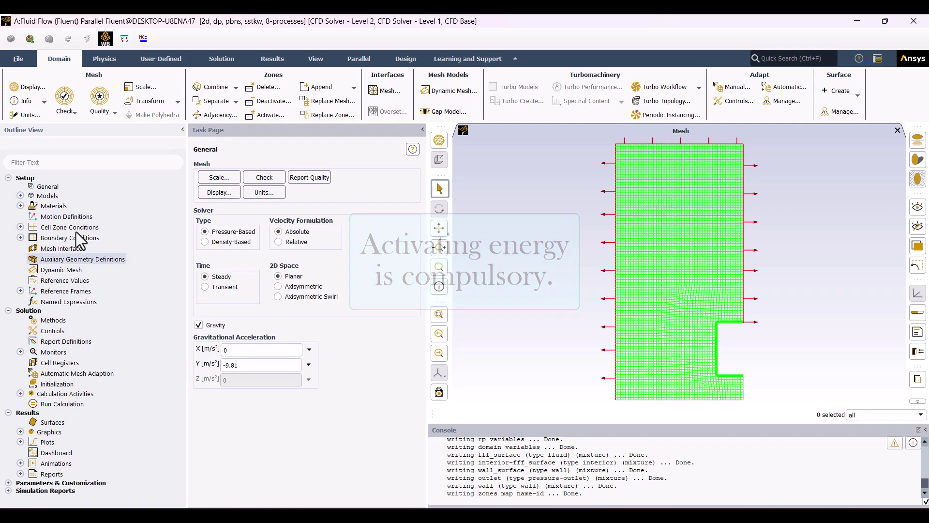
- Enable the Energy Equation in the Energy model dialog so Energy reads On
double_click(27, 197)
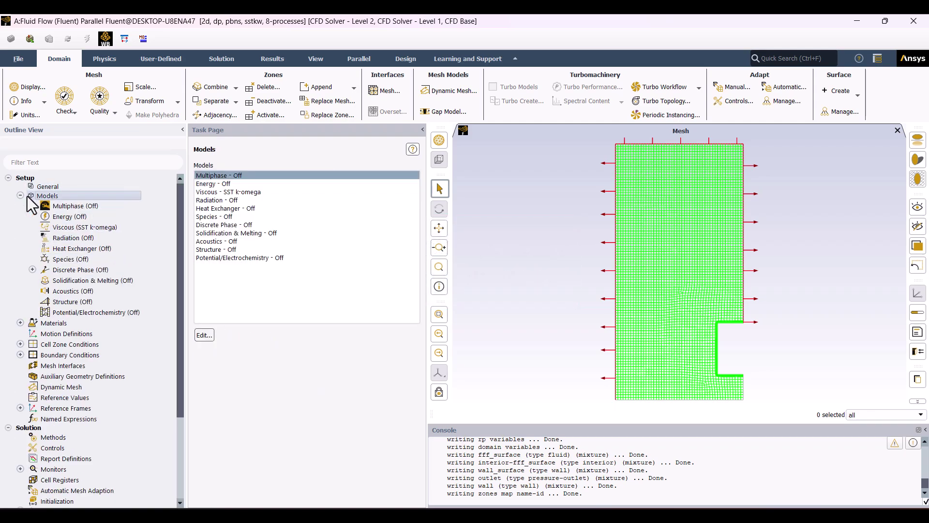
double_click(210, 184)
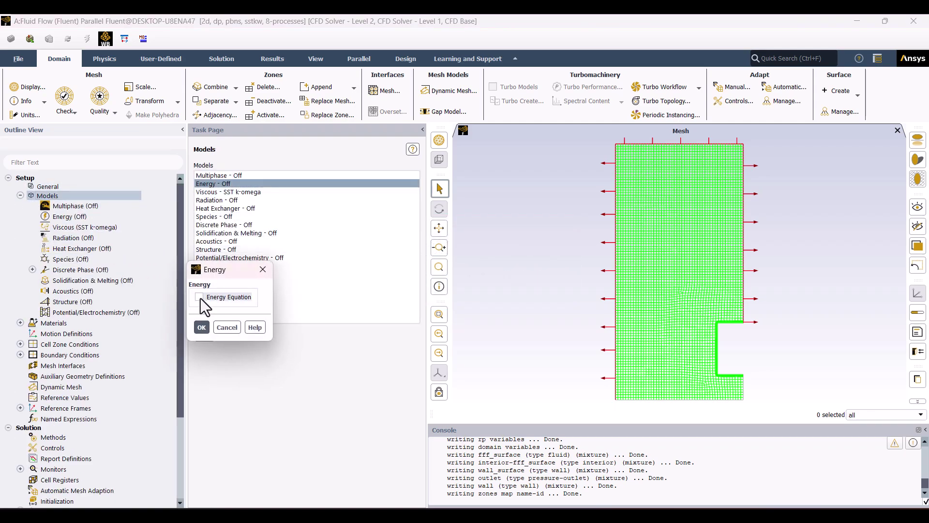
left_click(199, 297)
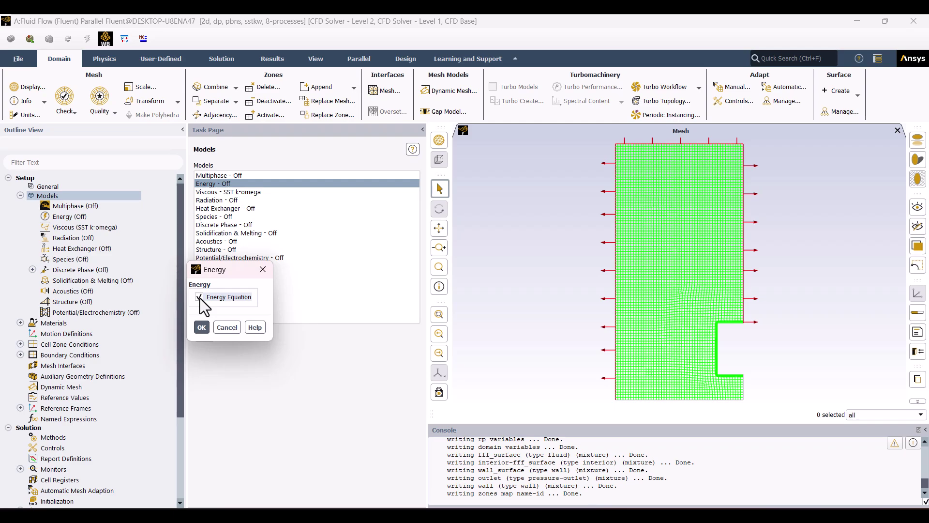
left_click(201, 327)
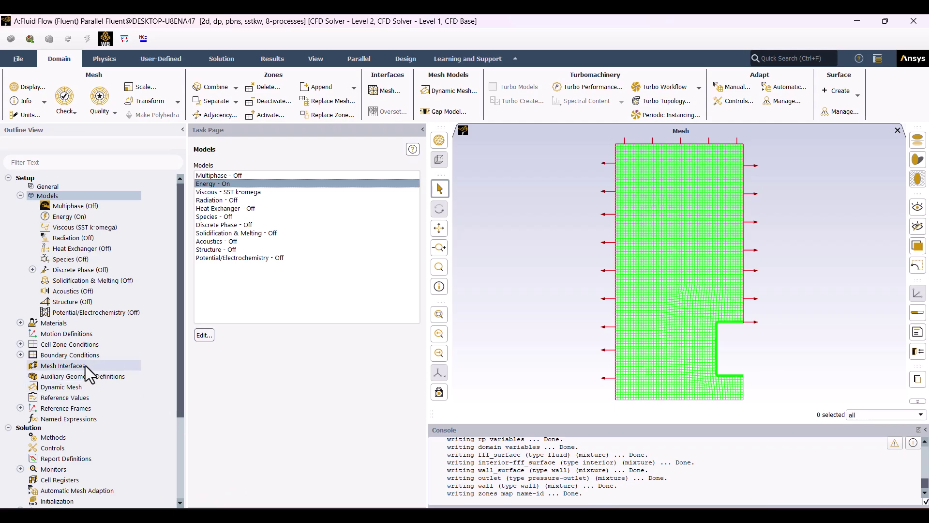
- Open the air fluid material and set its density method to boussinesq
left_click(20, 323)
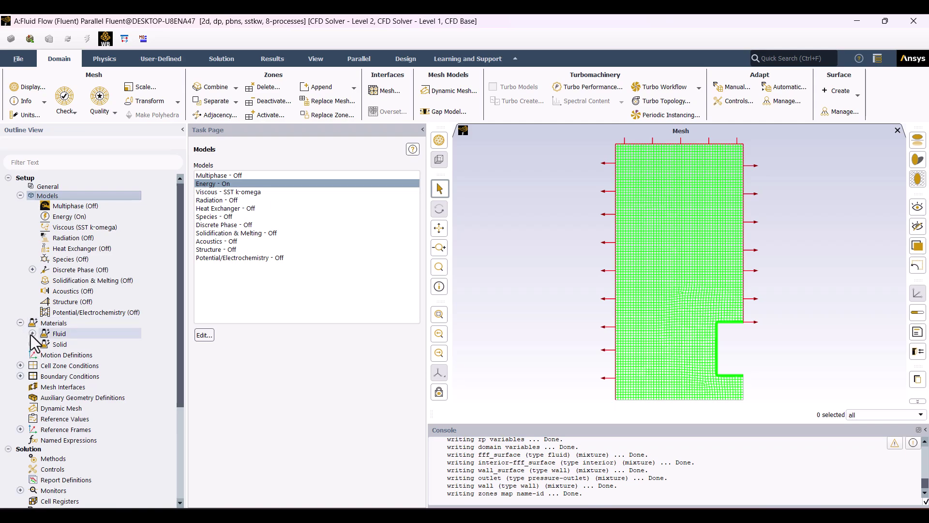
left_click(33, 333)
left_click(69, 345)
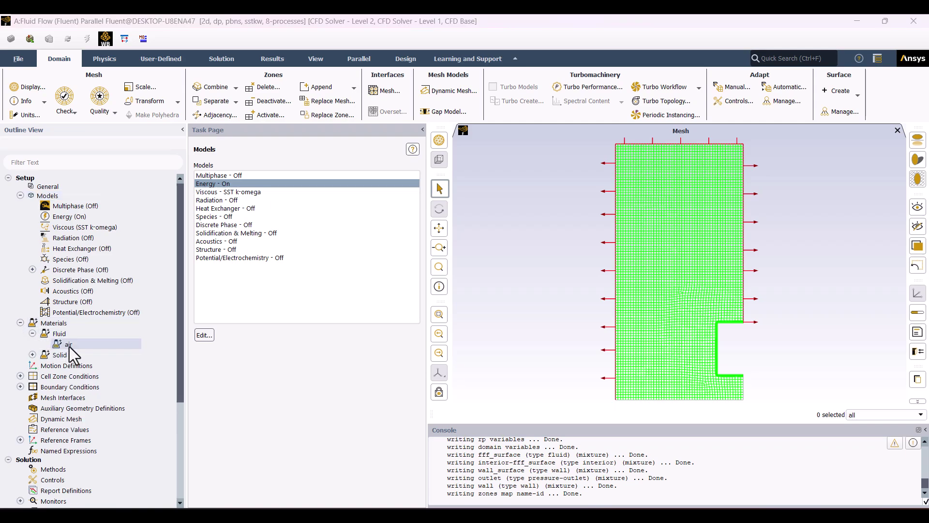
double_click(69, 346)
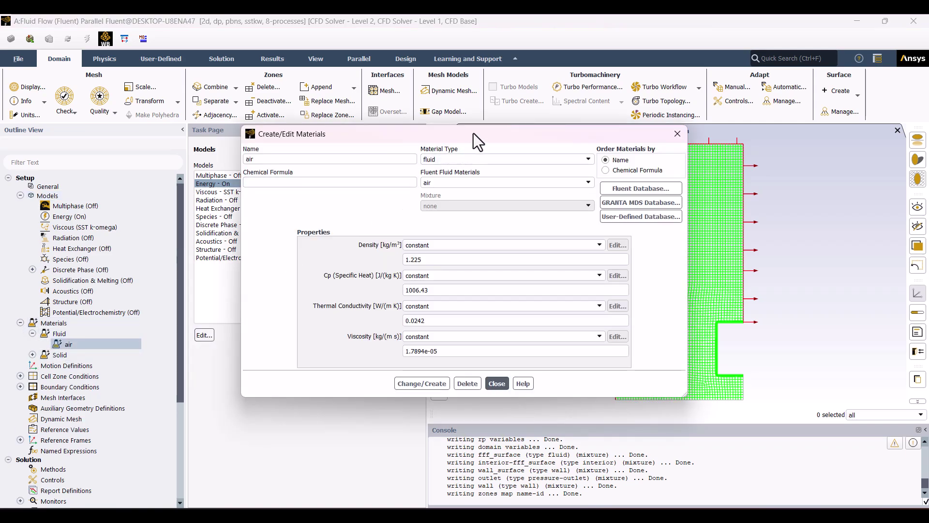
left_click_drag(470, 133, 345, 146)
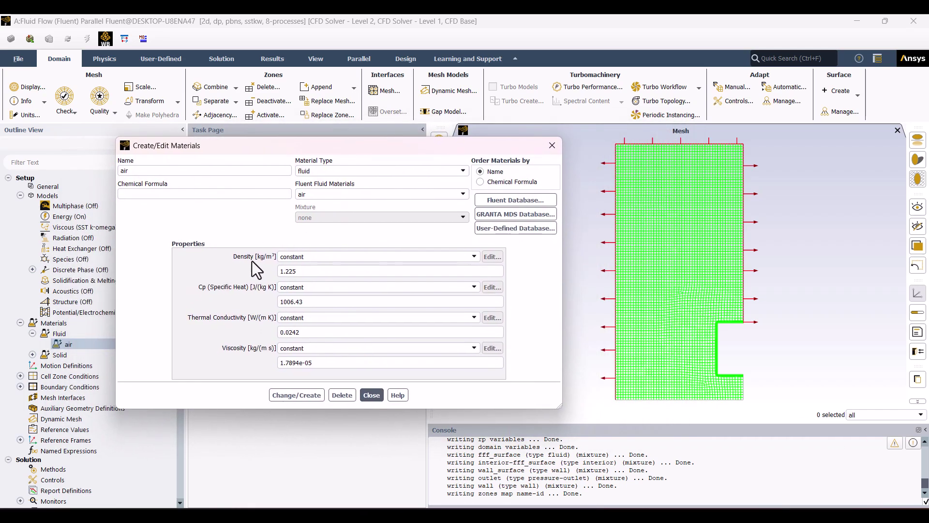
left_click(280, 259)
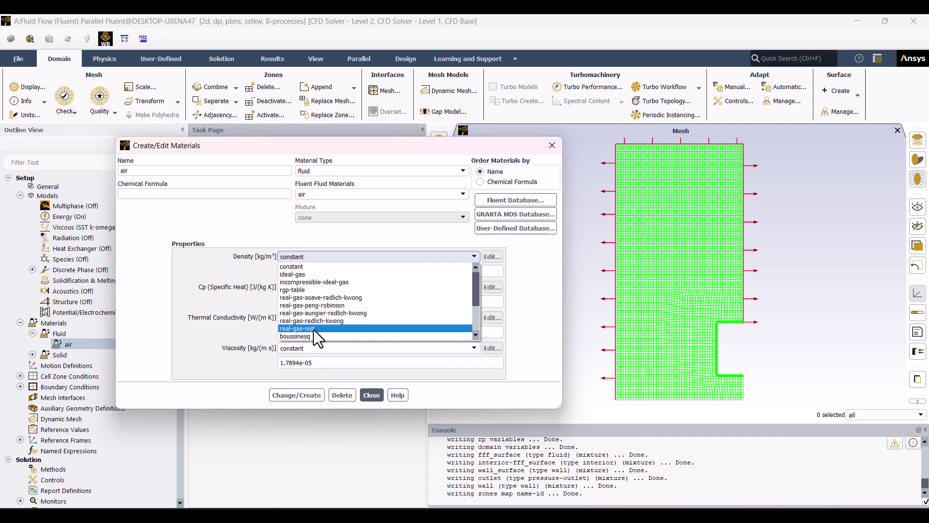
left_click(297, 338)
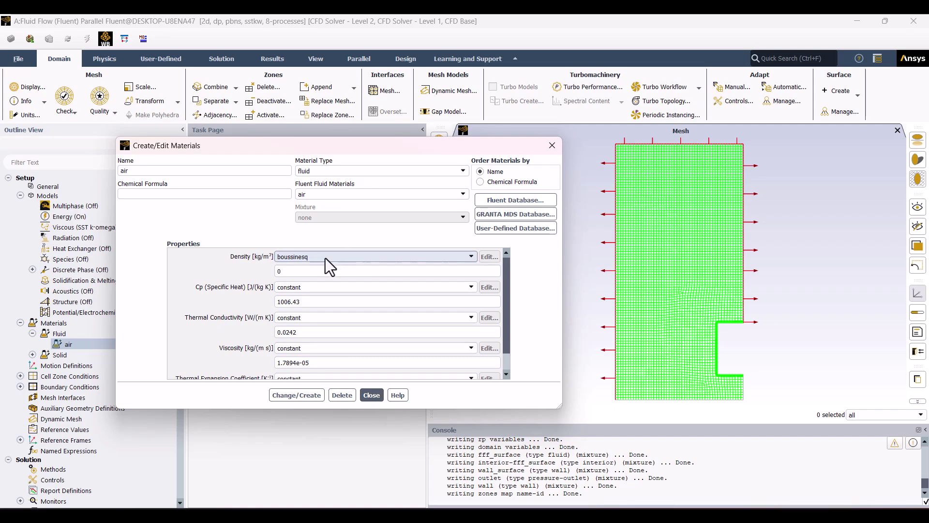
- Set air's reference density to 1.225 and thermal expansion coefficient to 0.0034, then save and close
left_click(302, 272)
key("BackSpace")
type("1")
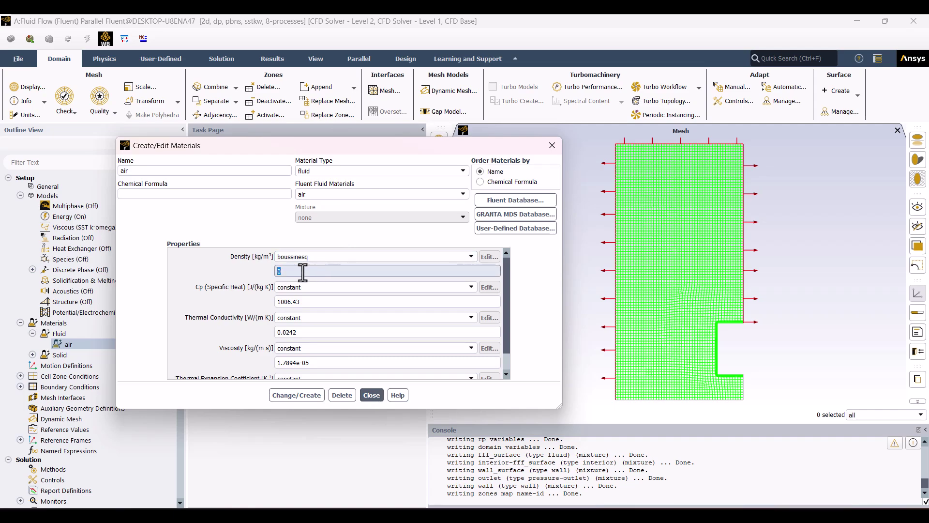
type(".225")
scroll(238, 299, "down", 1)
left_click(288, 371)
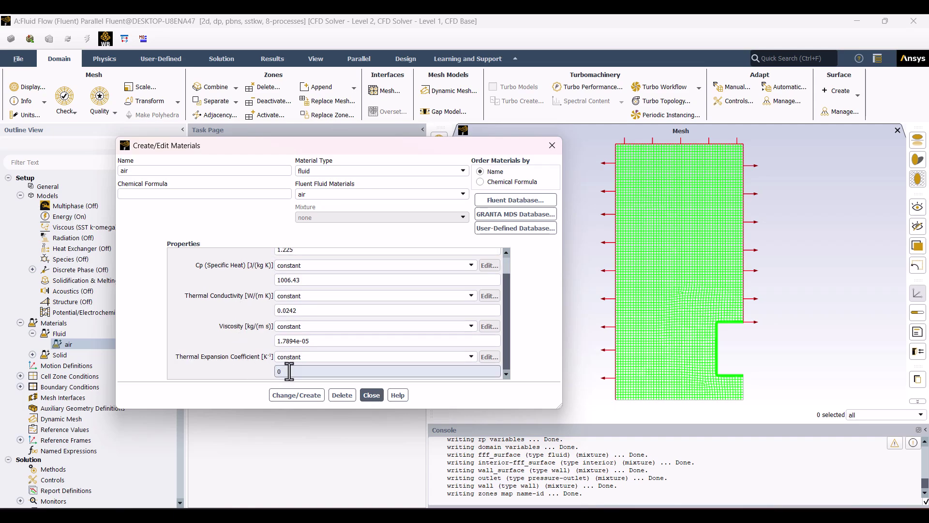
type(".0034")
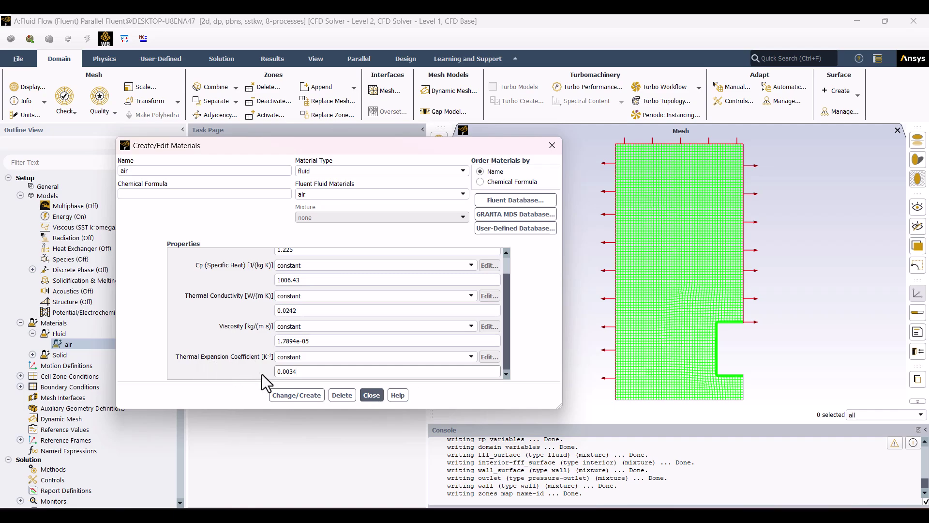
left_click(295, 397)
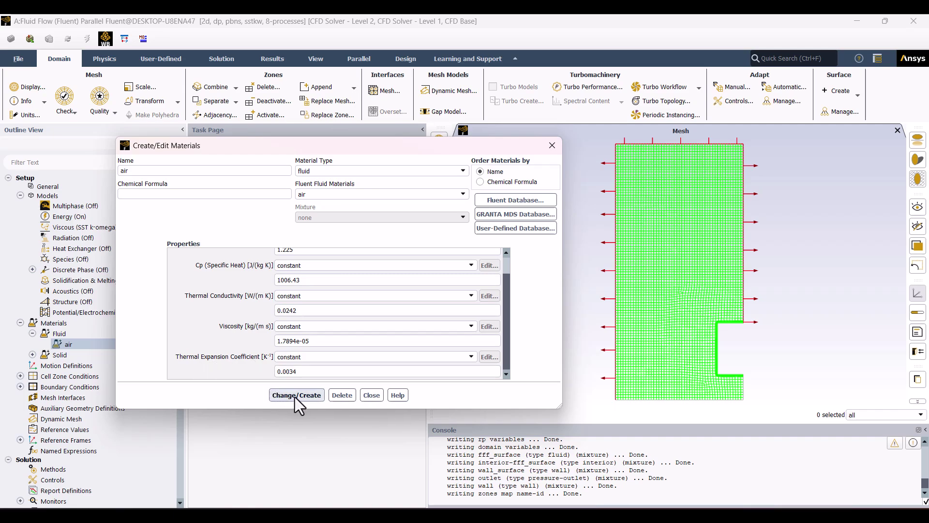
left_click(372, 395)
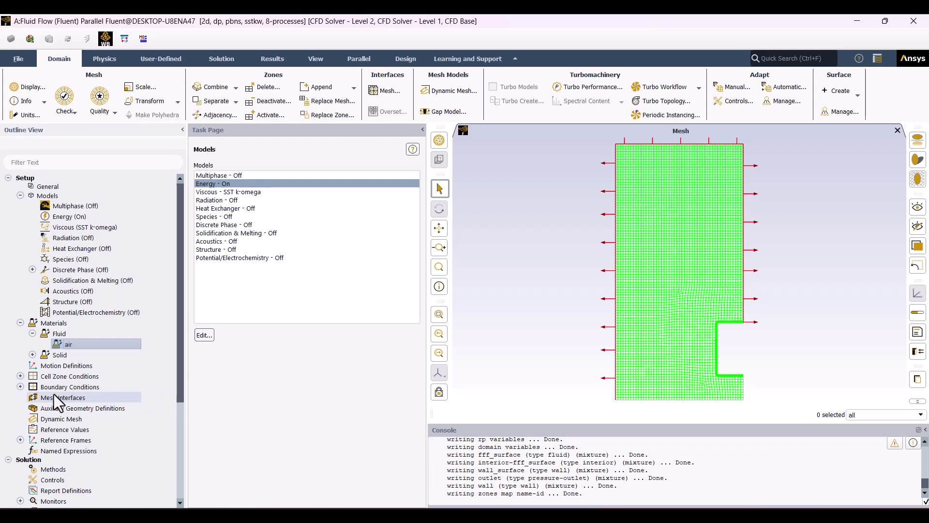
- Open the outlet boundary's thermal settings
left_click(19, 386)
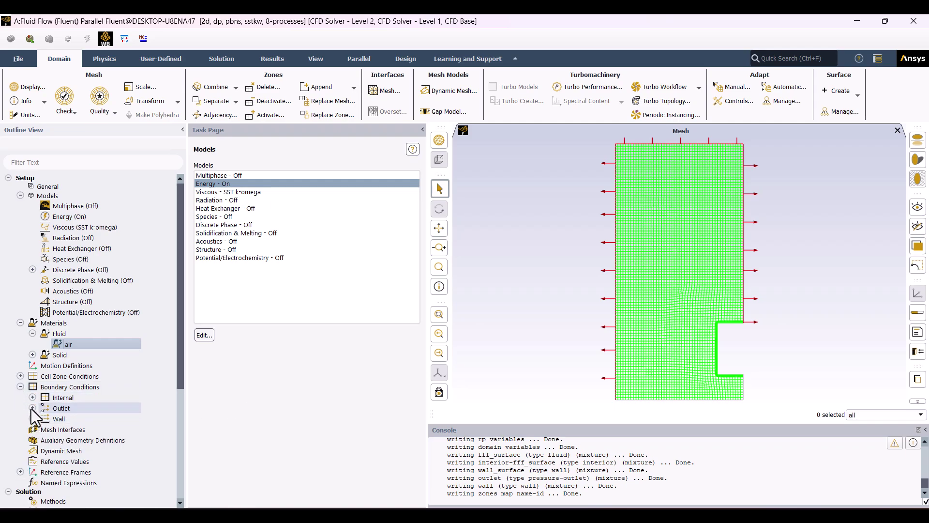
left_click(32, 408)
left_click(68, 419)
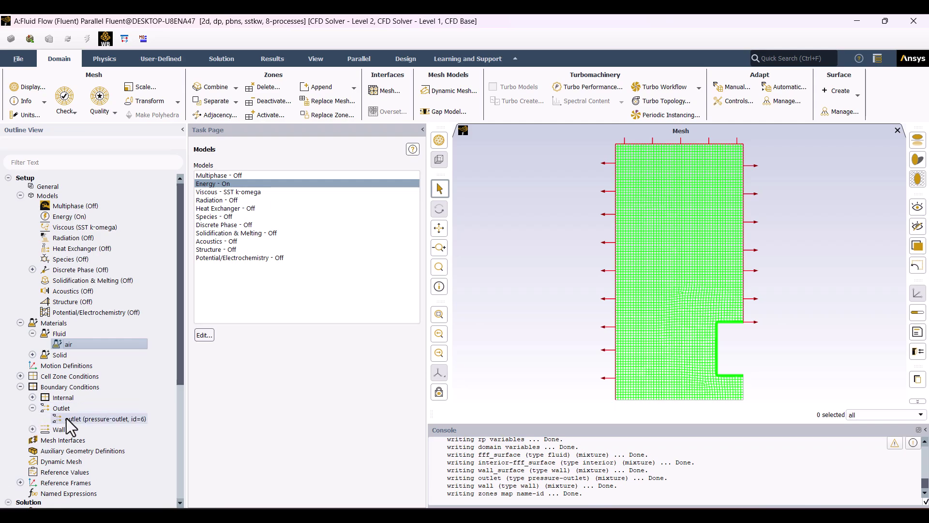
double_click(79, 418)
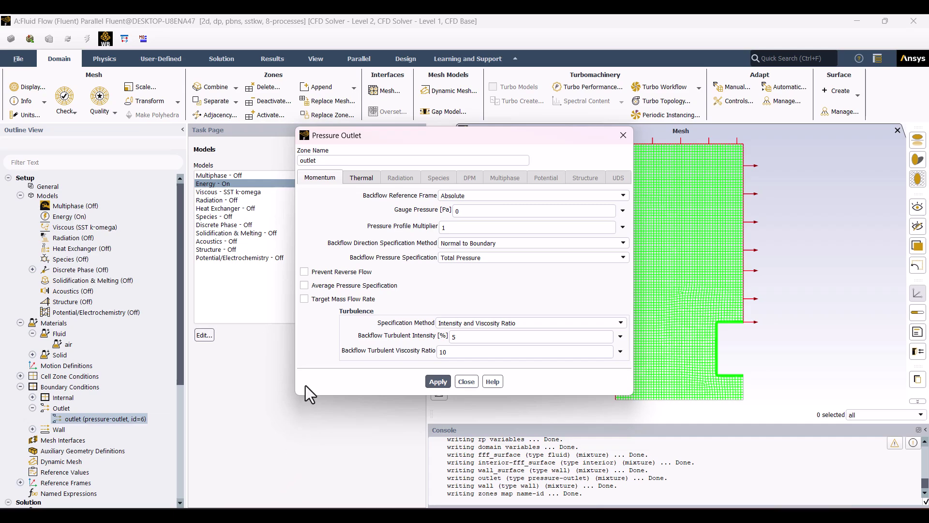
left_click(360, 178)
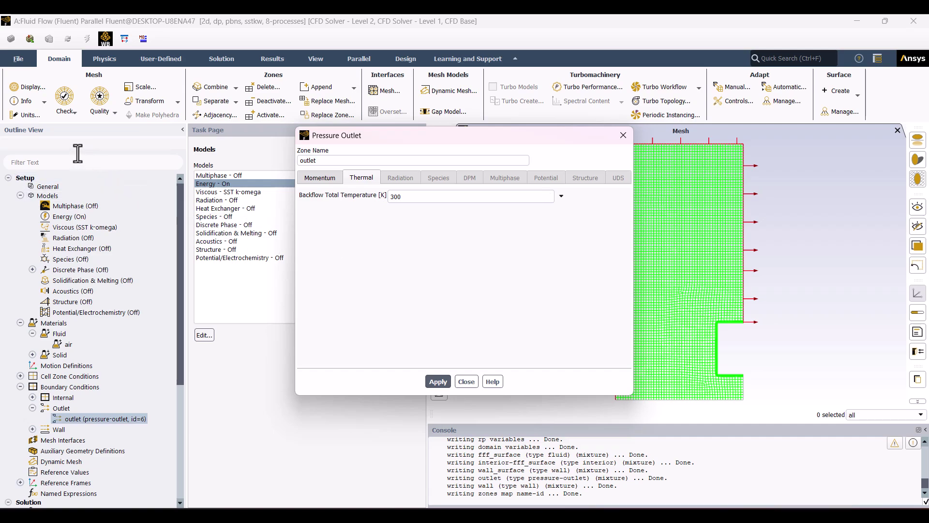
- Switch the temperature units to Celsius
left_click(25, 116)
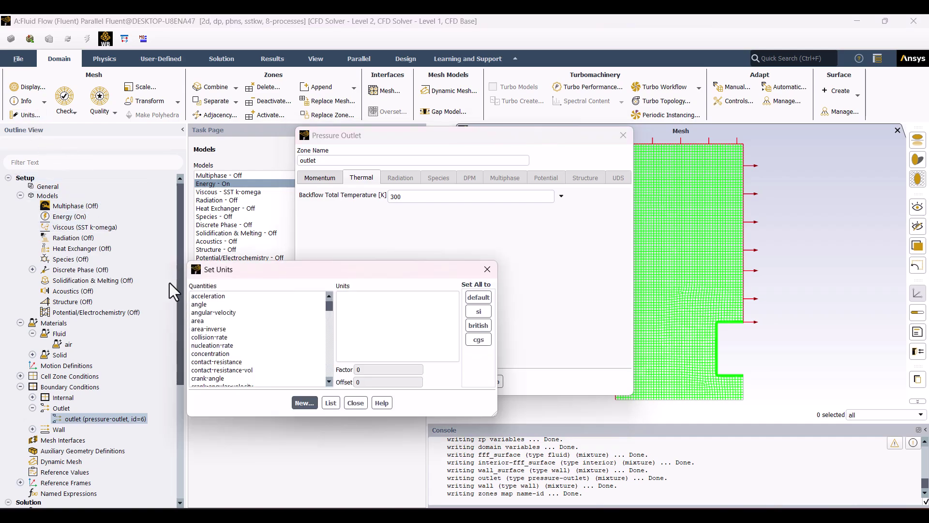
scroll(234, 318, "down", 10)
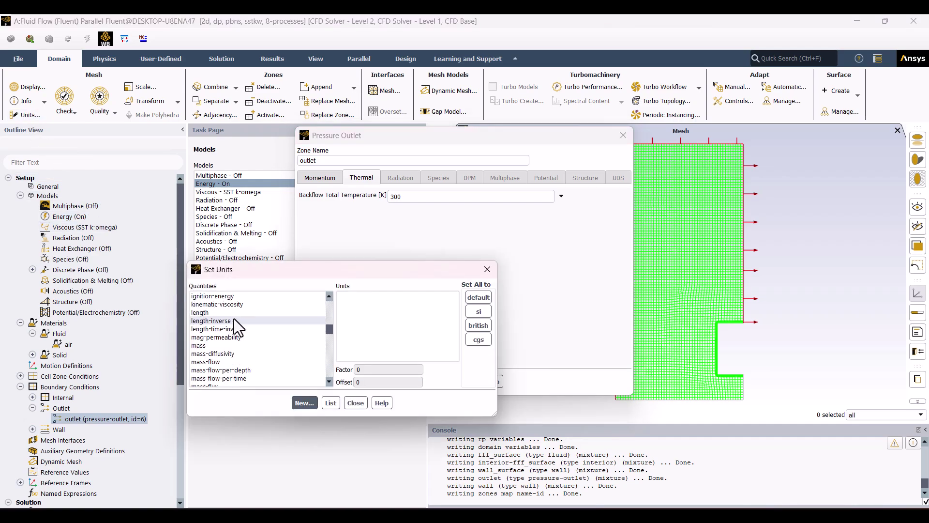
scroll(234, 319, "down", 10)
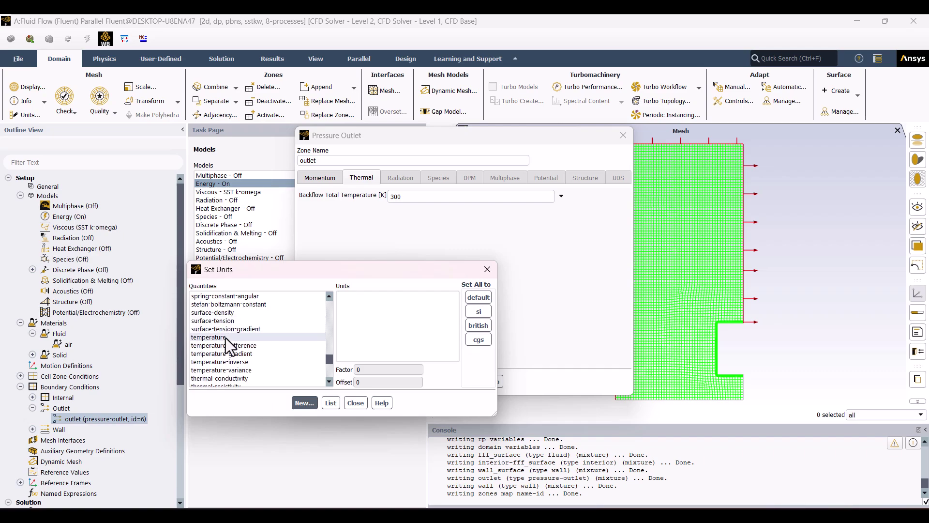
left_click(226, 337)
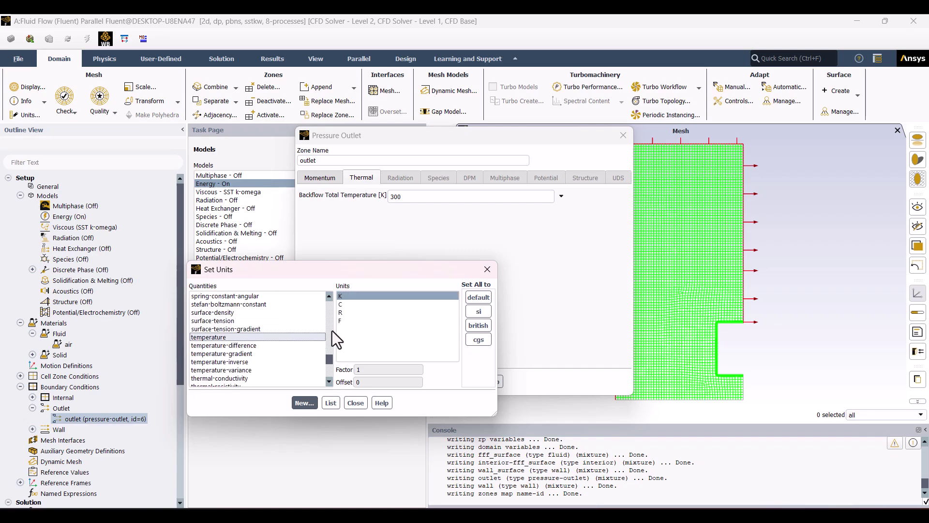
left_click(363, 305)
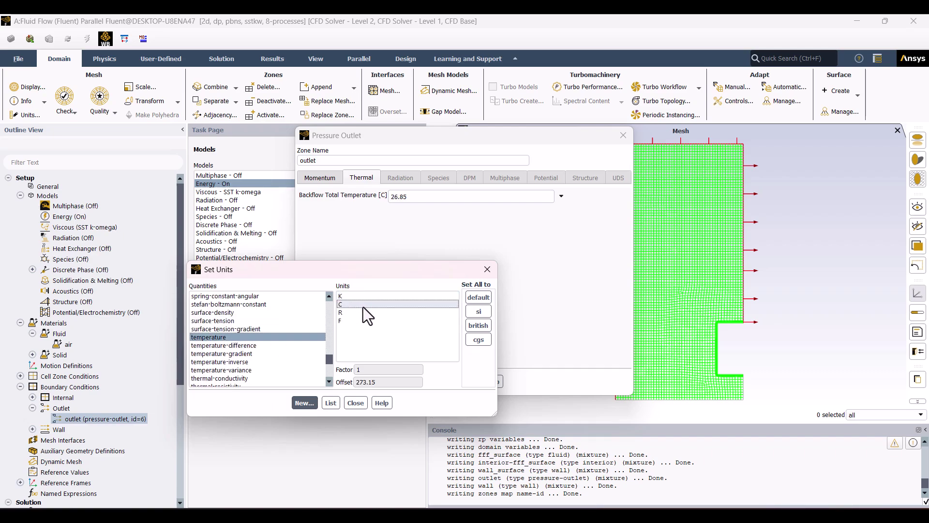
left_click(359, 402)
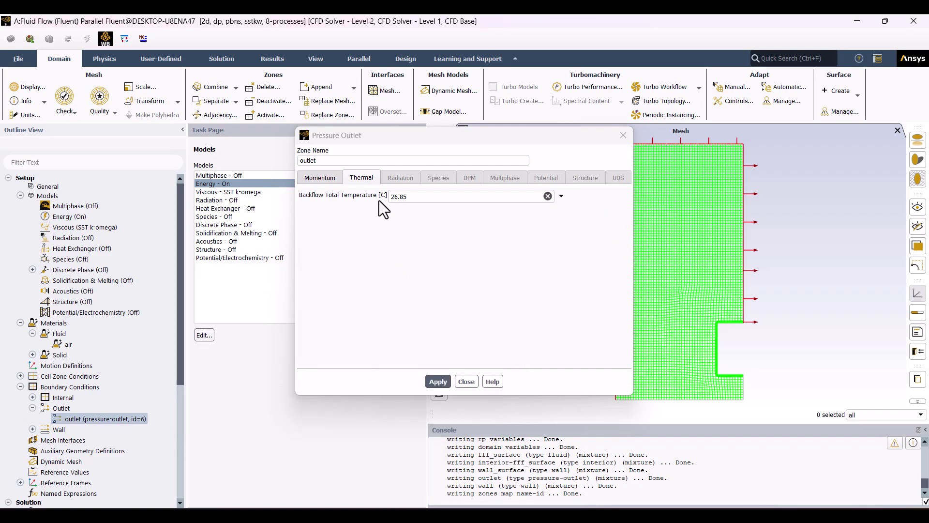
- Set the outlet backflow total temperature to 20 °C and apply
triple_click(417, 201)
type("20")
left_click(437, 381)
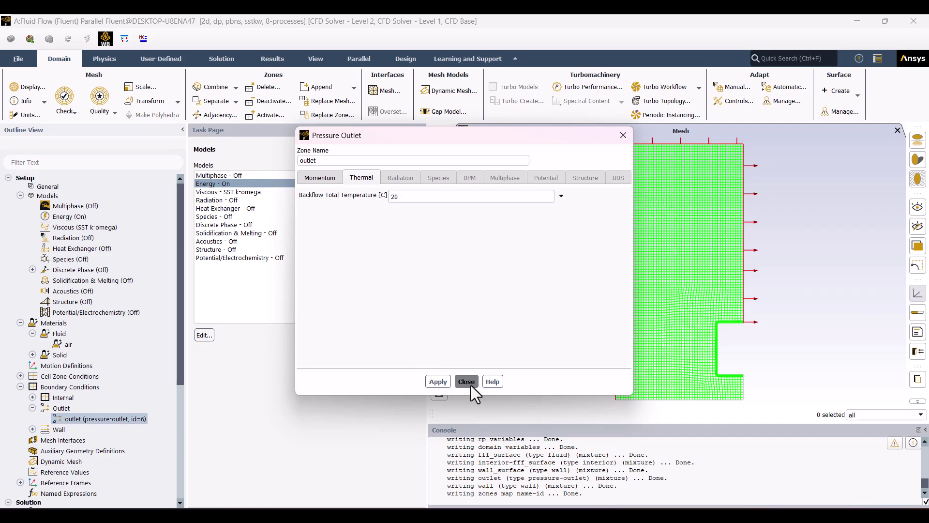
left_click(466, 382)
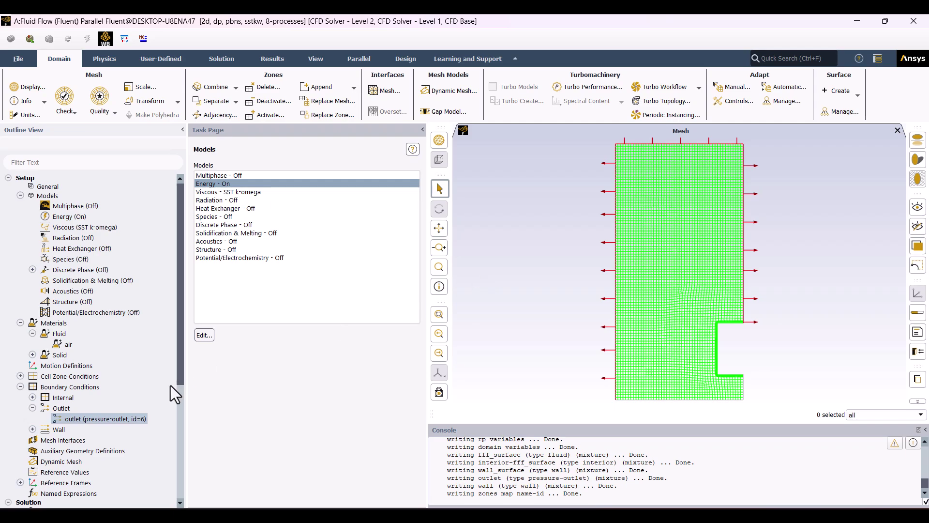
- Make wall_surface a fixed-temperature thermal boundary
left_click(33, 429)
scroll(31, 429, "down", 1)
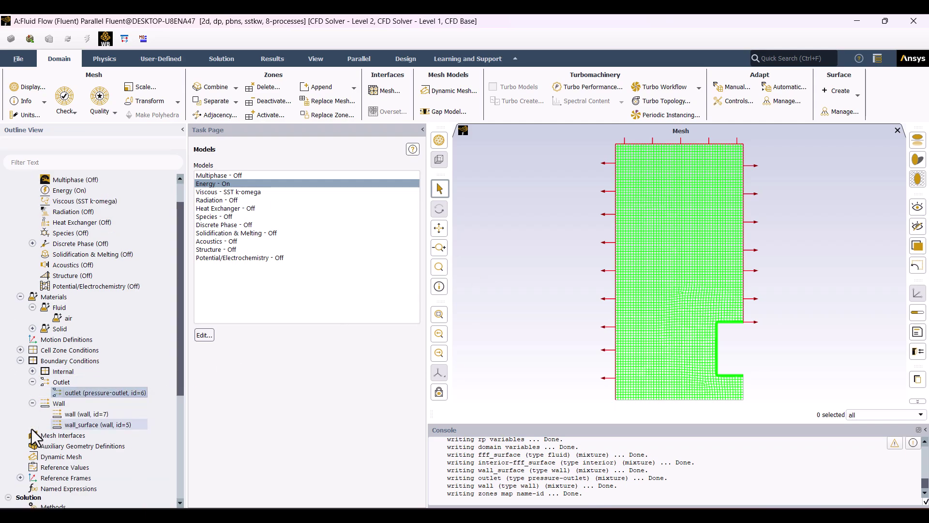
left_click(75, 425)
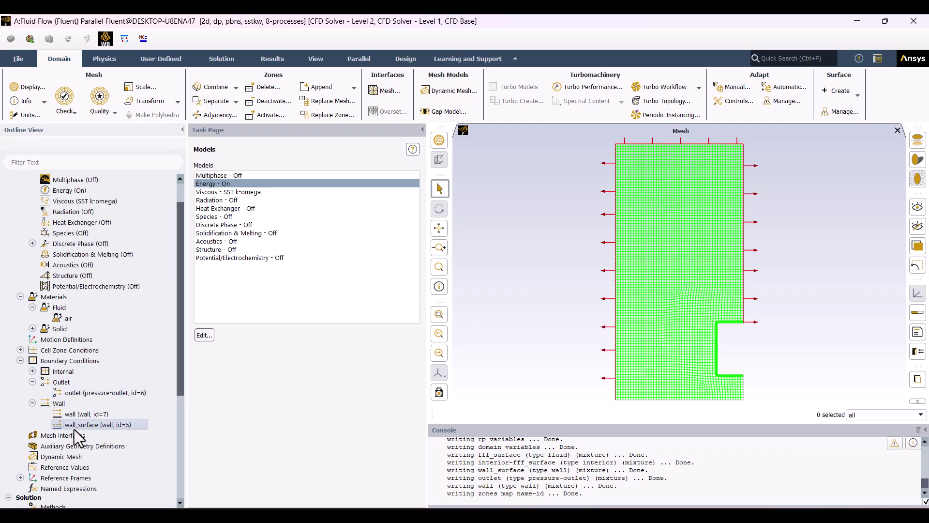
double_click(145, 425)
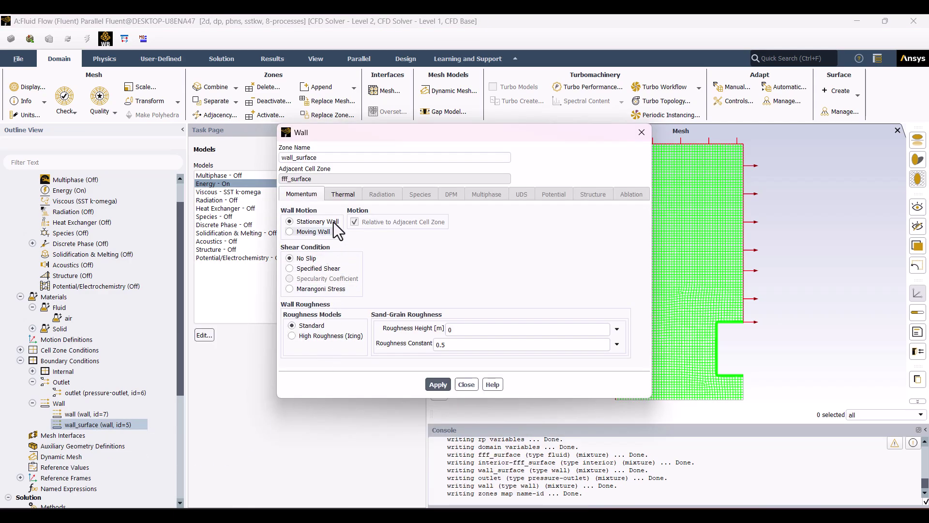
left_click(339, 196)
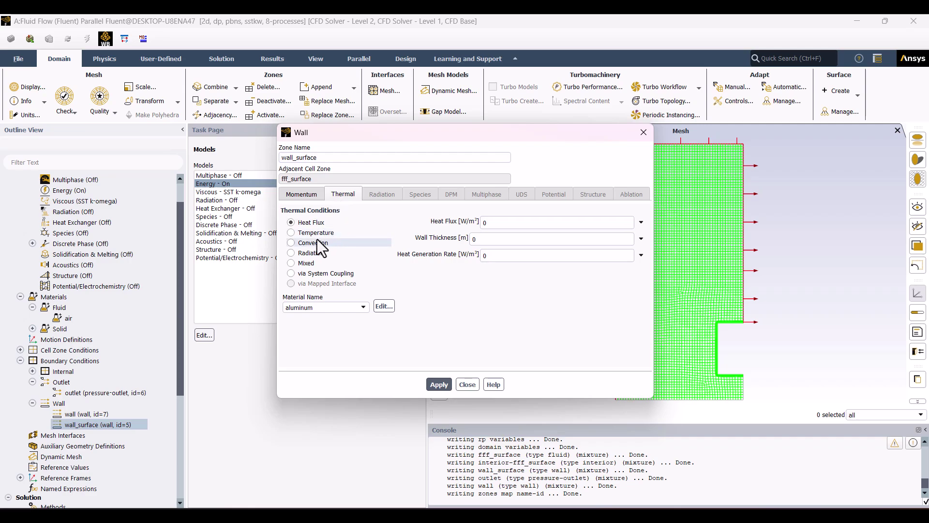
left_click(292, 233)
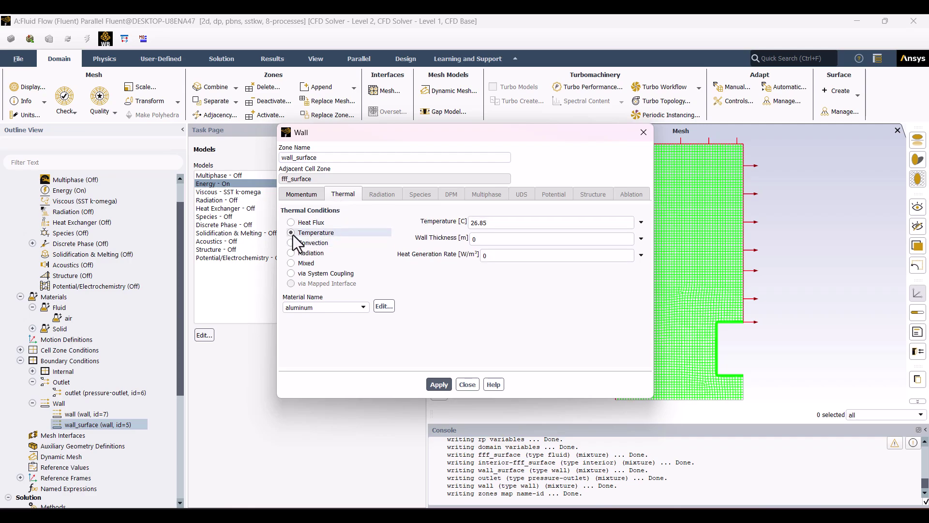
- Set the wall temperature to 70 °C, keep aluminum as its material, and close
double_click(499, 222)
triple_click(499, 223)
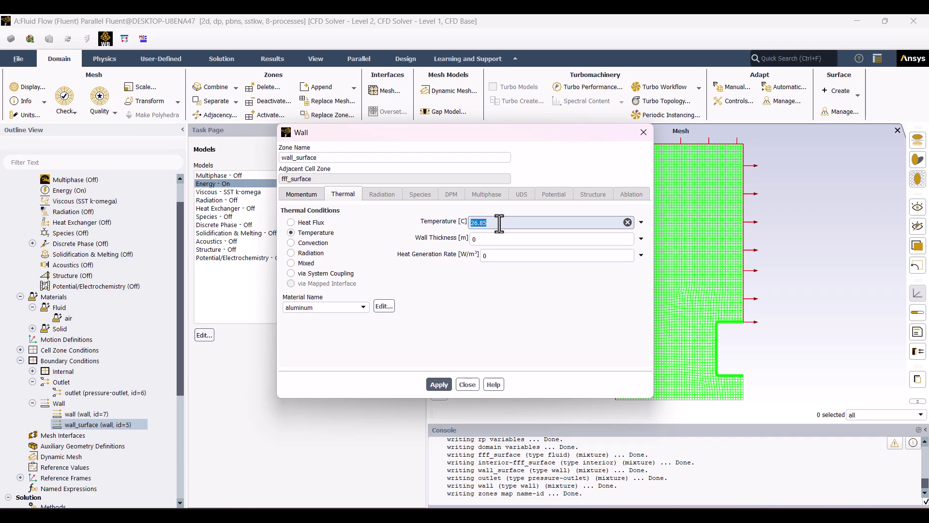
type("70")
left_click(444, 384)
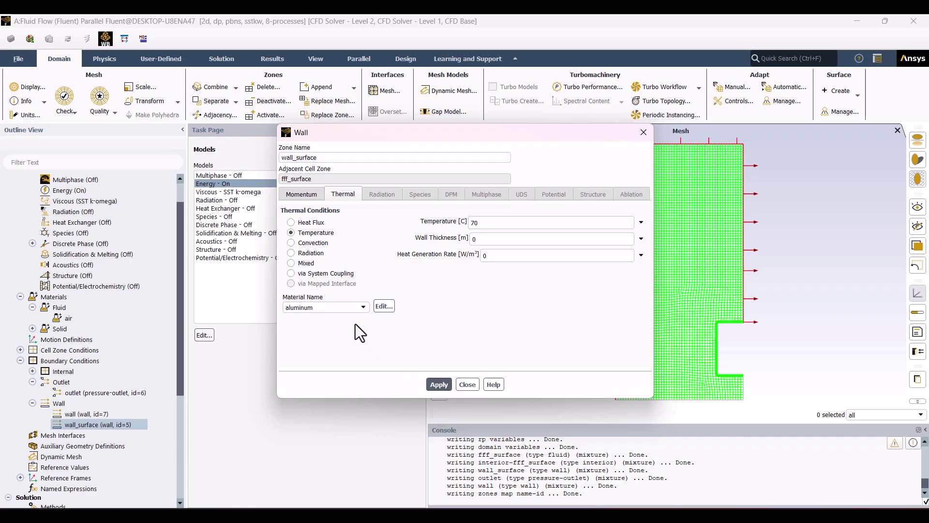
left_click(308, 310)
left_click(307, 312)
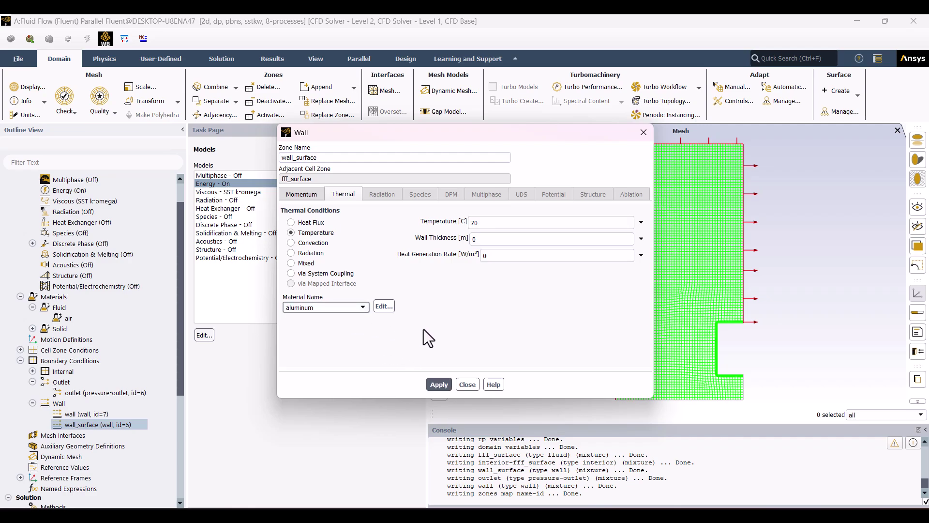
left_click(465, 384)
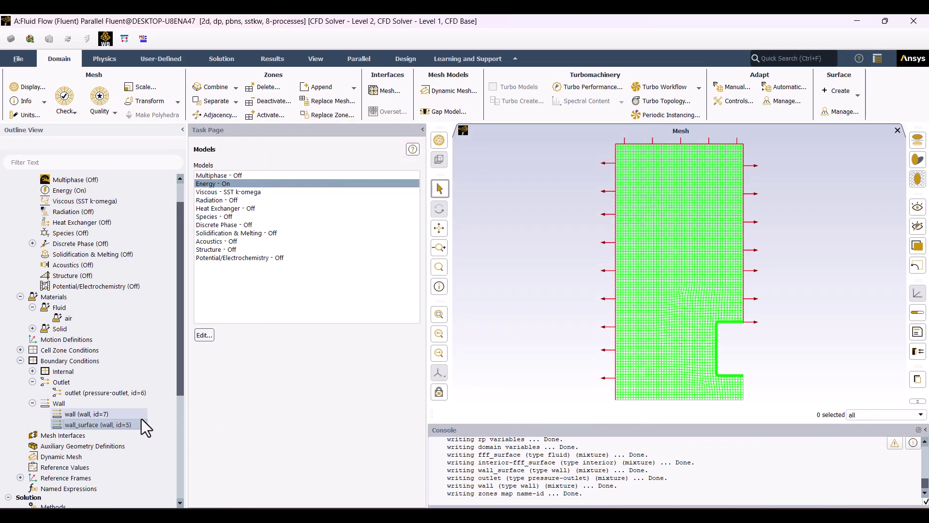
scroll(96, 418, "down", 4)
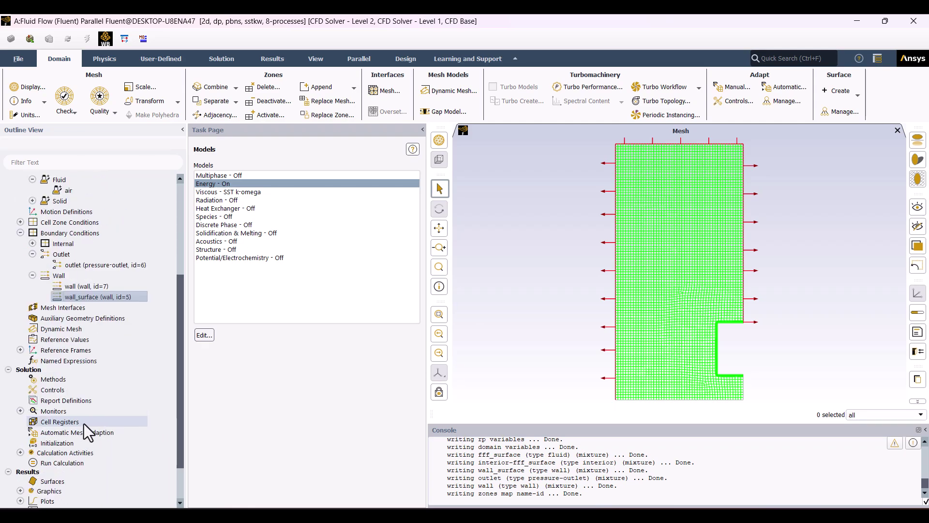
- Initialize the solution, run 500 steady iterations, and view the scaled residuals
left_click(50, 443)
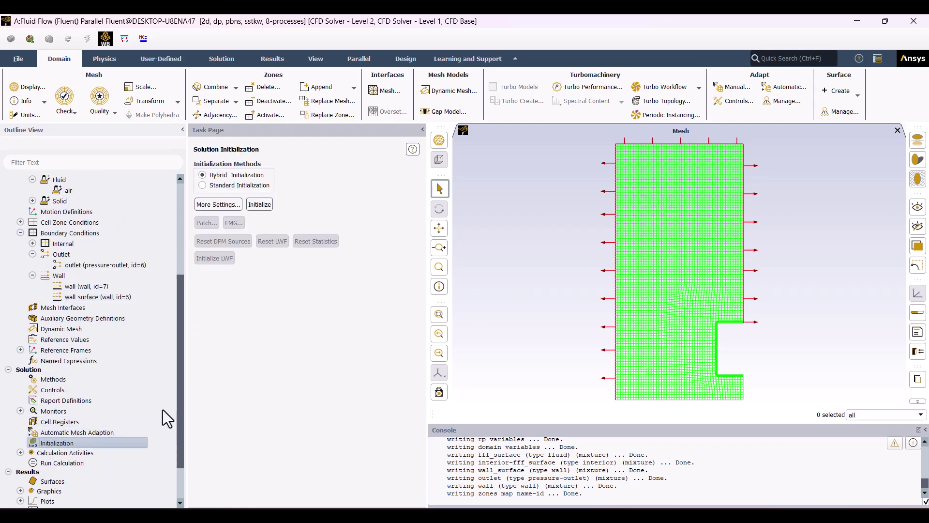
left_click(255, 204)
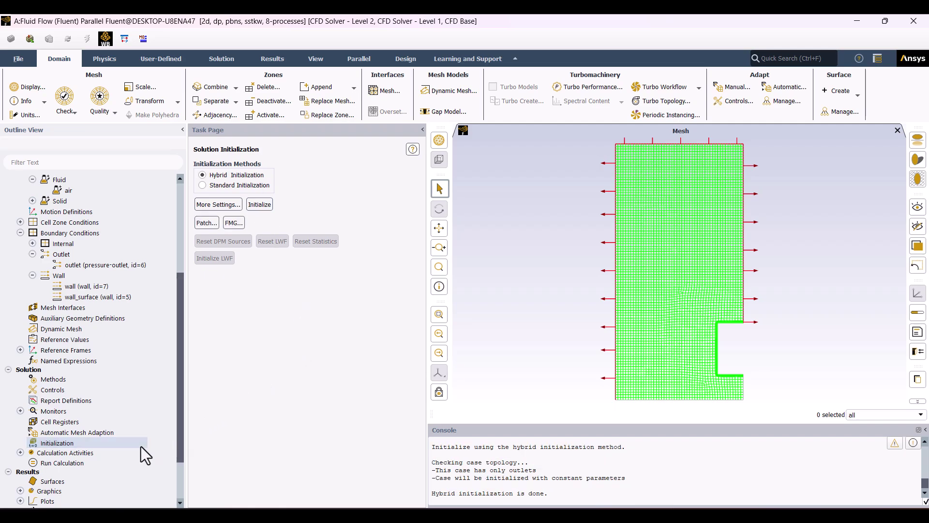
left_click(92, 462)
left_click(92, 461)
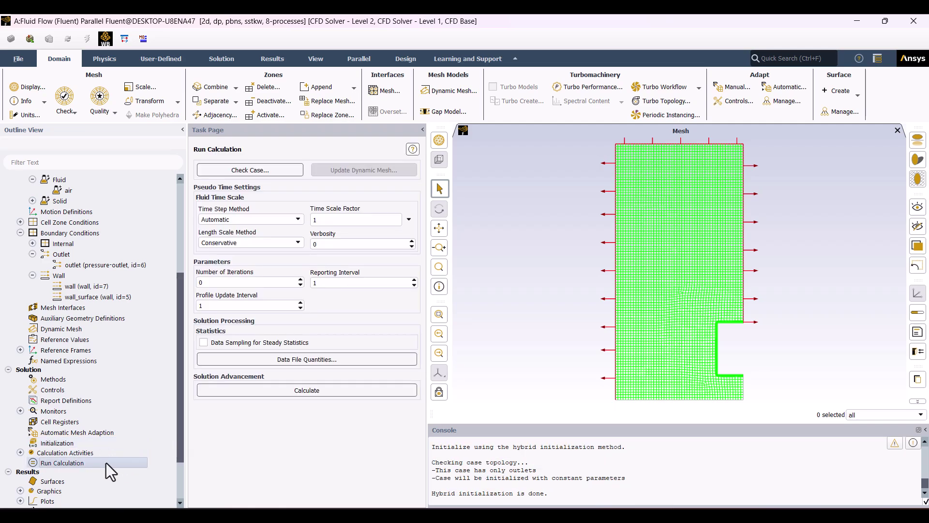
double_click(222, 281)
type("500")
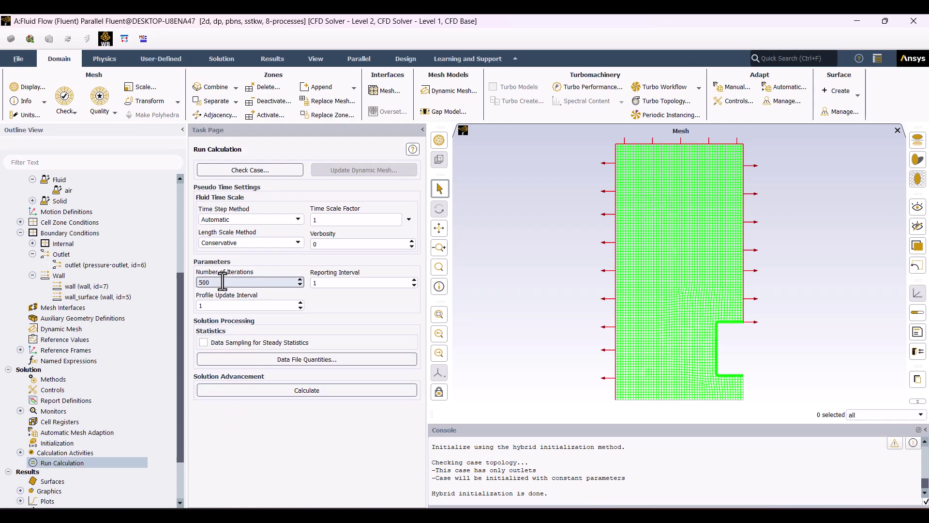
left_click(267, 392)
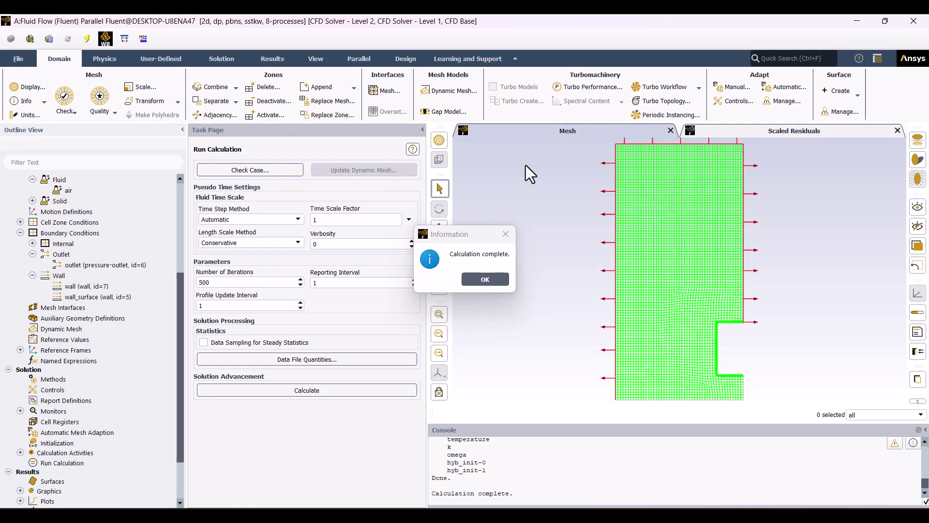
left_click(485, 279)
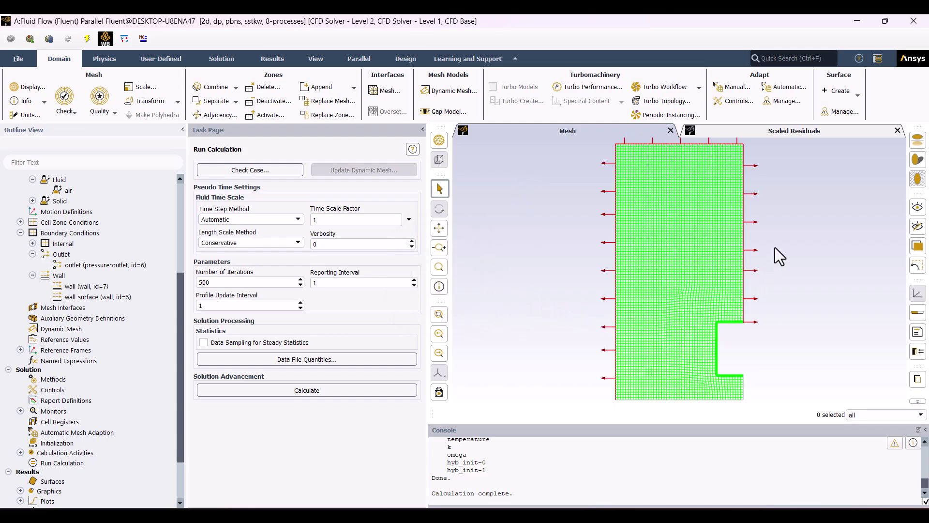
left_click(822, 133)
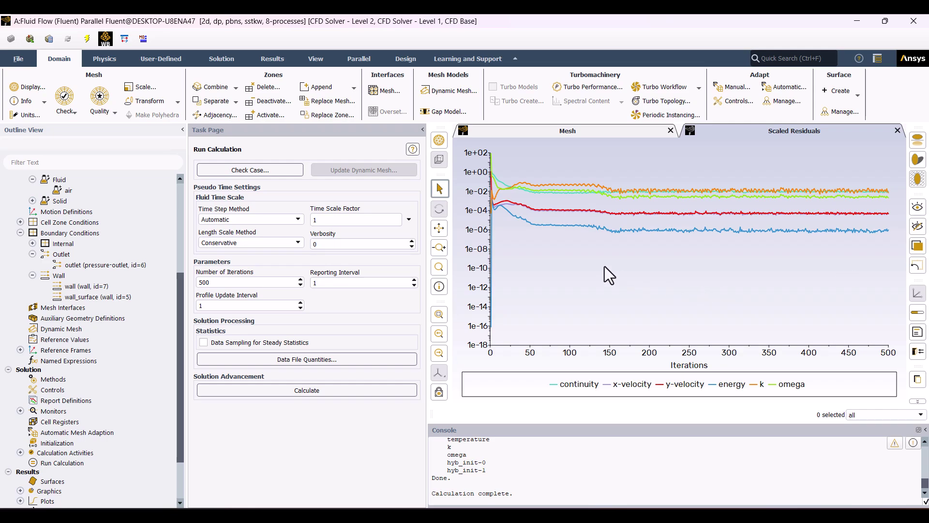
- Compute the facet-average Surface Heat Transfer Coef. on wall_surface, giving 5.391564 W/(m²K)
left_click(281, 59)
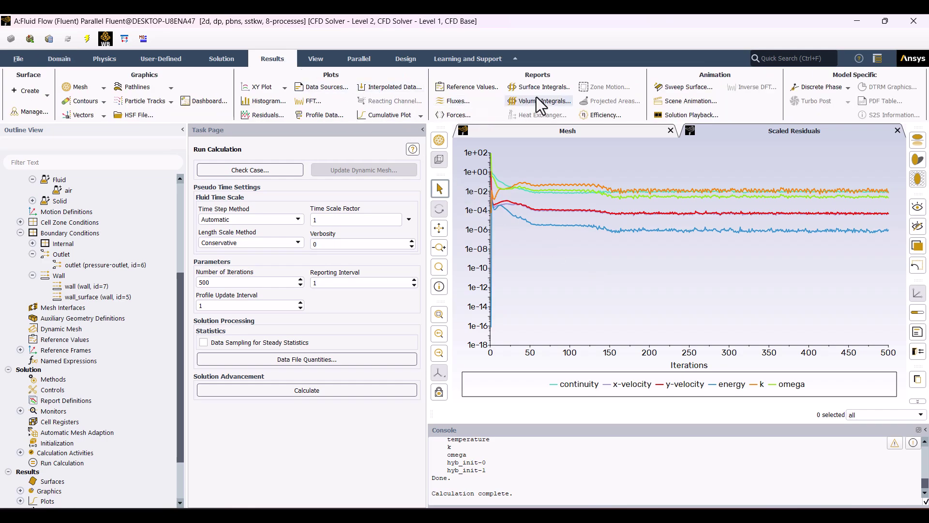
left_click(553, 90)
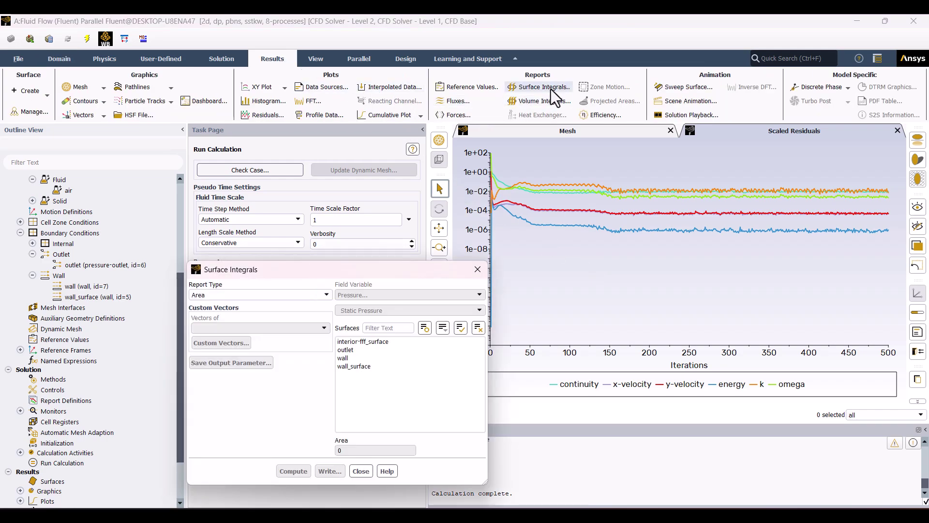
left_click(215, 296)
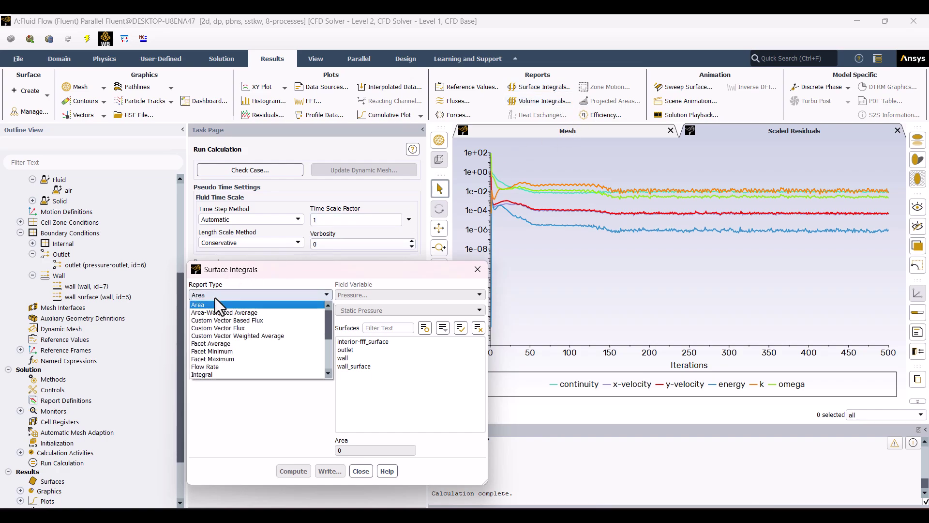
left_click(225, 342)
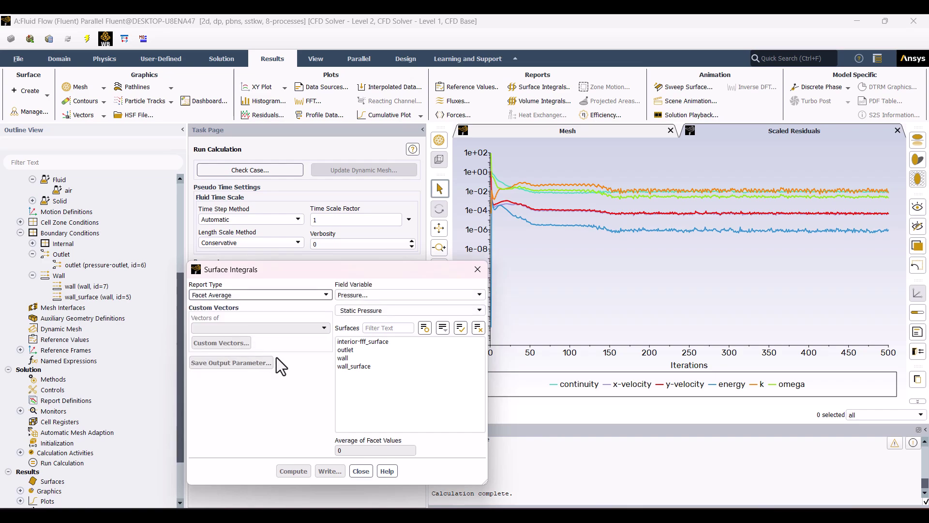
left_click(365, 366)
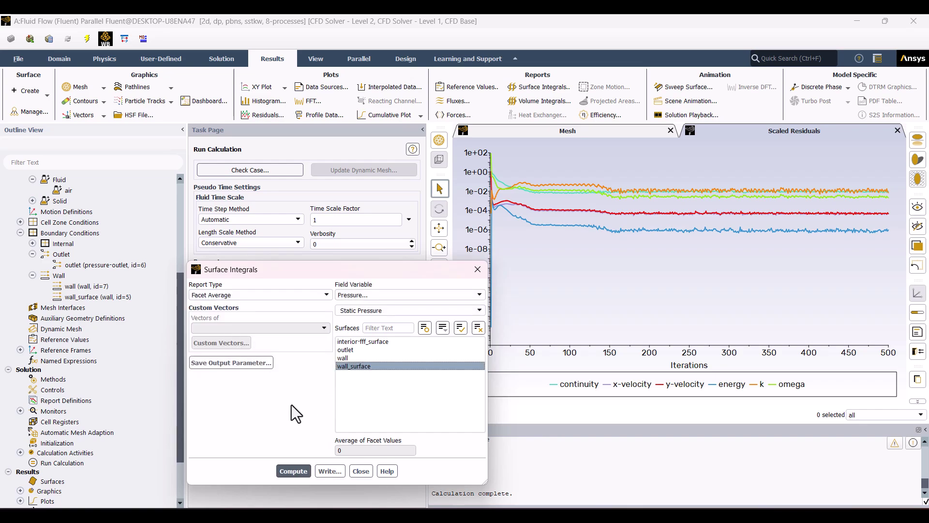
left_click(423, 292)
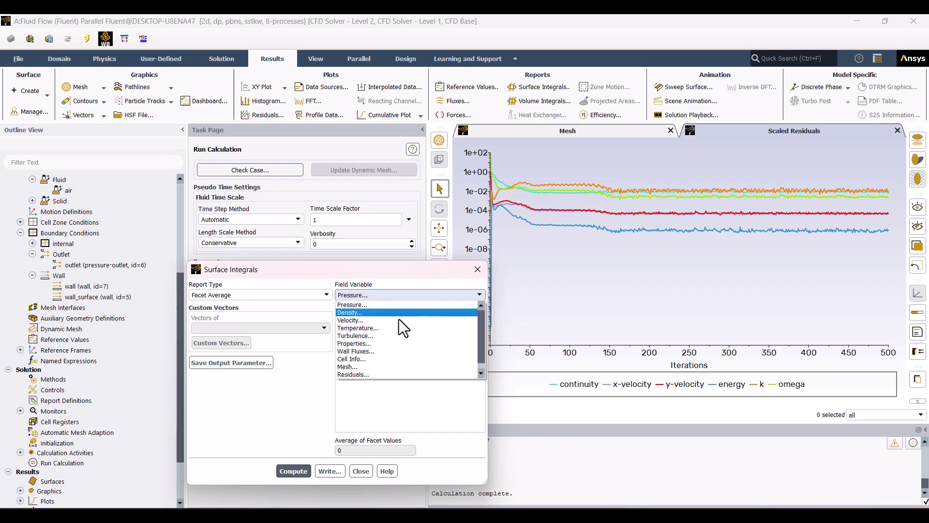
left_click(378, 352)
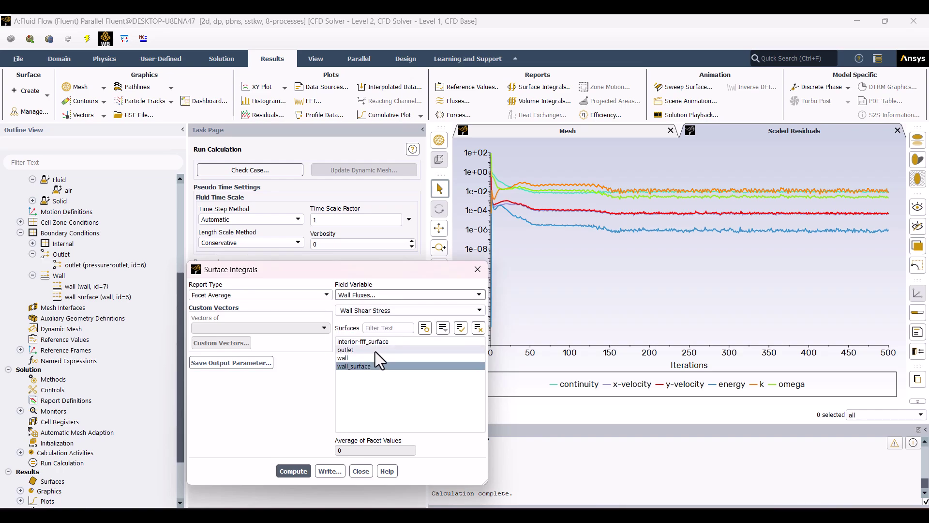
left_click(478, 311)
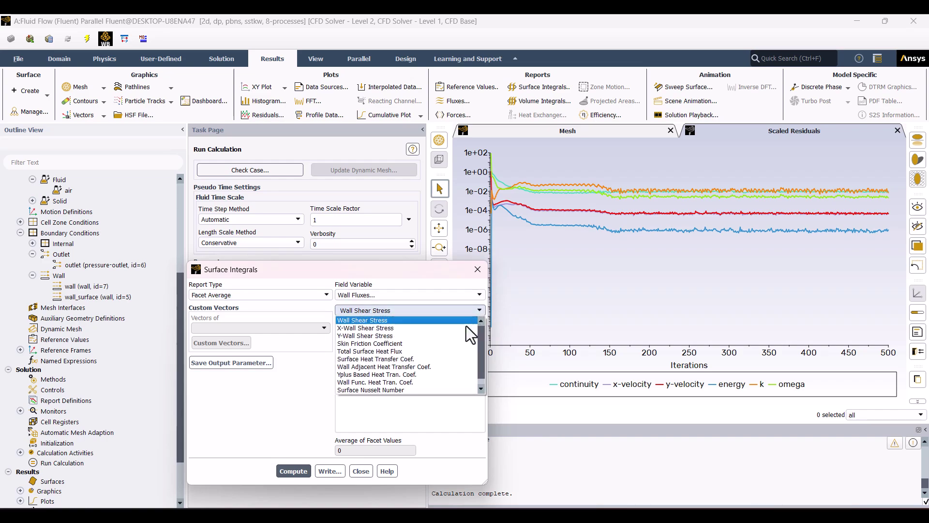
left_click(409, 360)
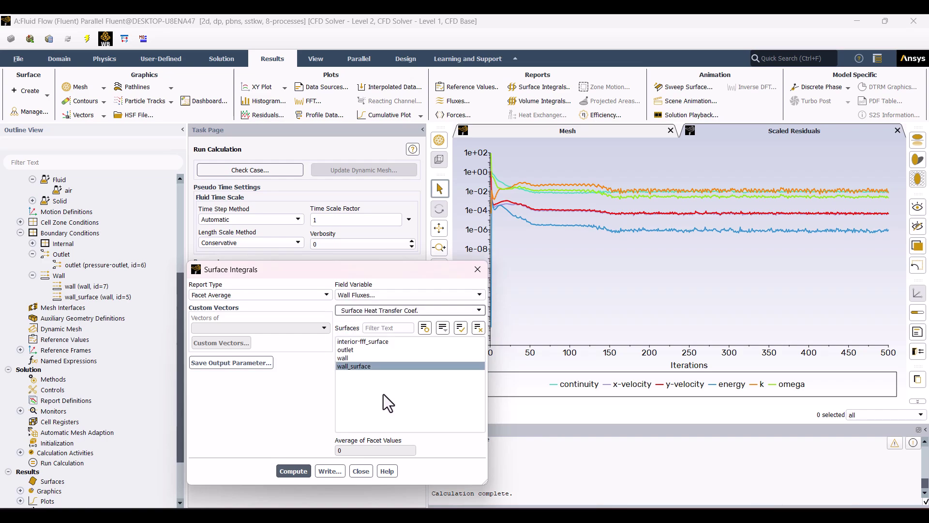
left_click(301, 471)
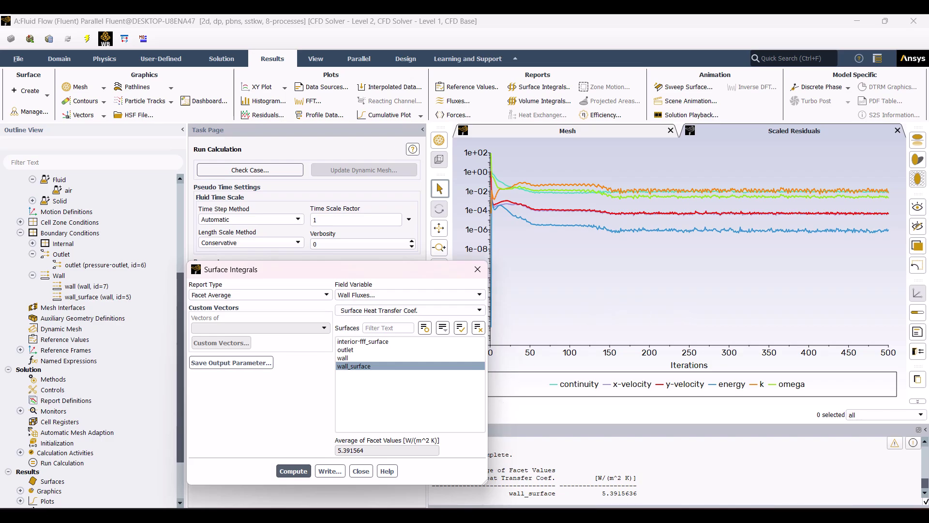
left_click(429, 410)
- Find QuickField's 5.2 W/m²K convection coefficient result, then return to Fluent
scroll(411, 391, "up", 9)
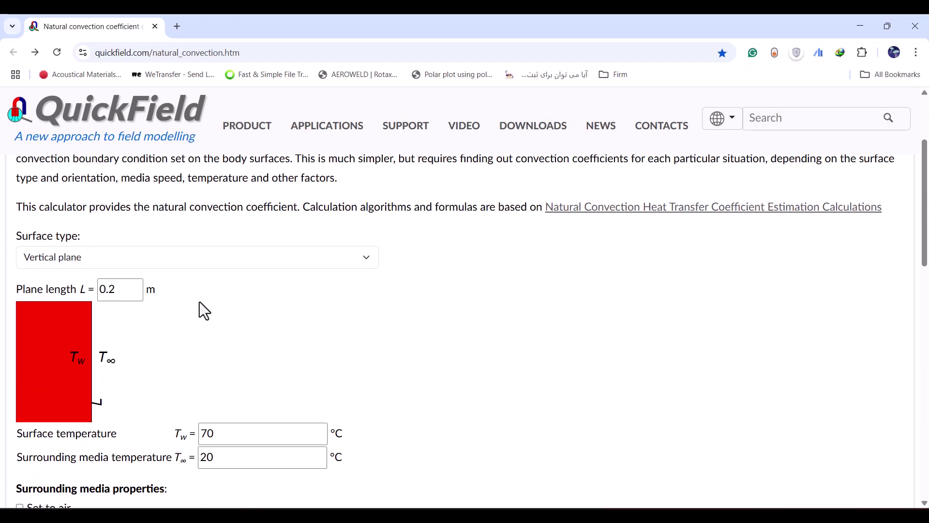
scroll(211, 263, "down", 2)
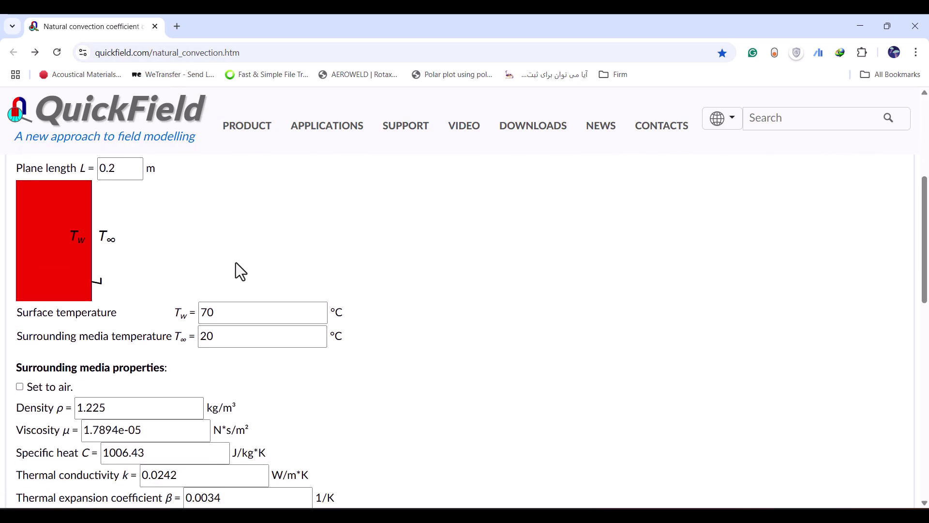
scroll(198, 271, "down", 1)
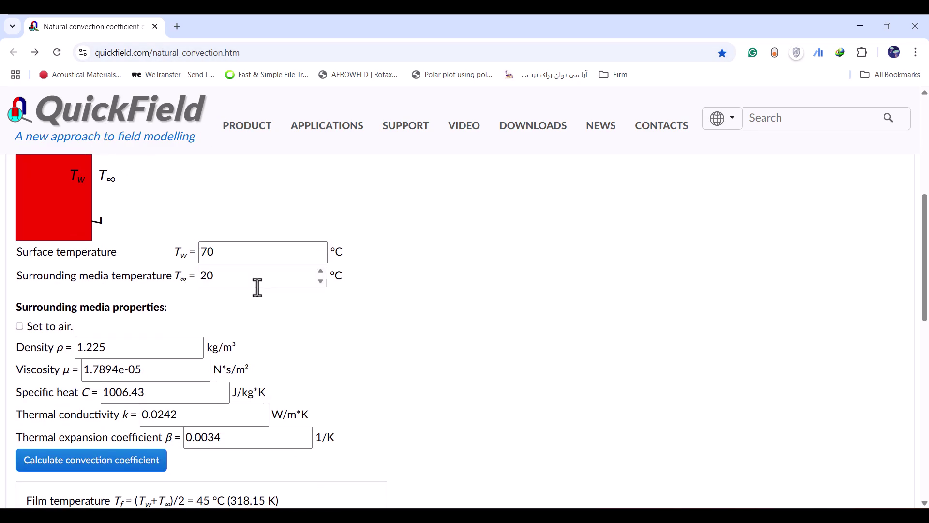
scroll(237, 284, "down", 1)
scroll(479, 314, "down", 6)
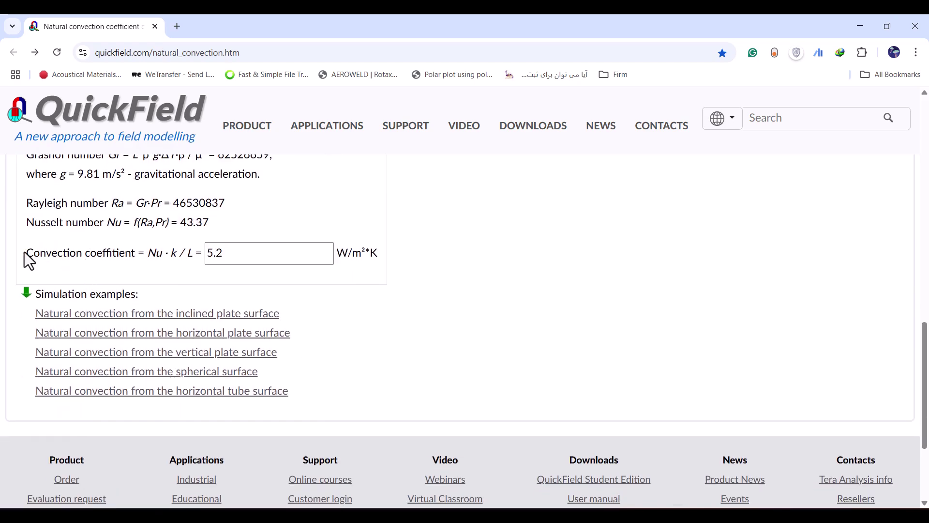
left_click_drag(25, 252, 137, 254)
left_click(212, 253)
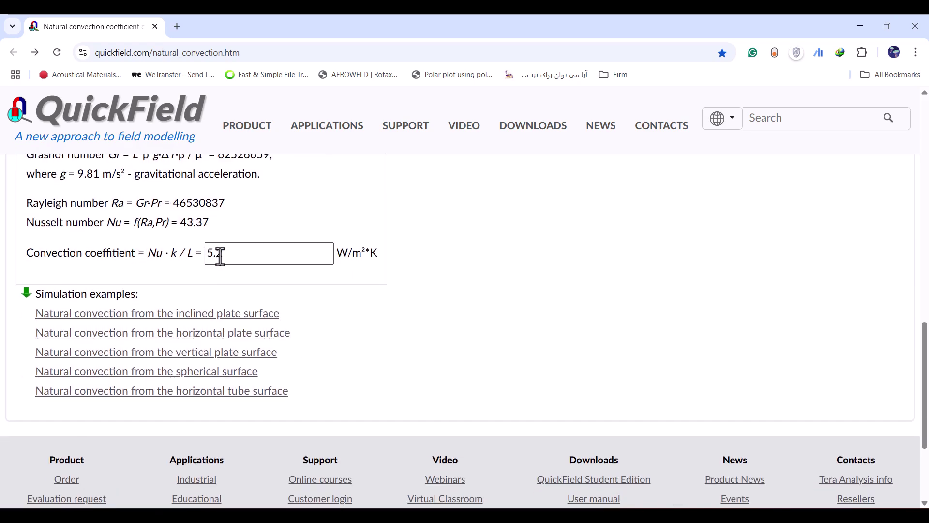
key("alt+Tab")
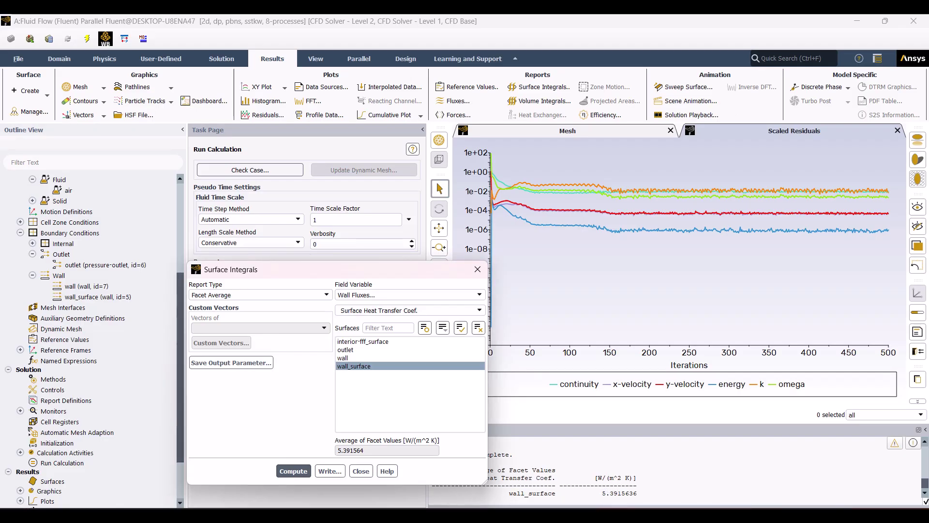
- Create a new contour plot and display static temperature
left_click(361, 470)
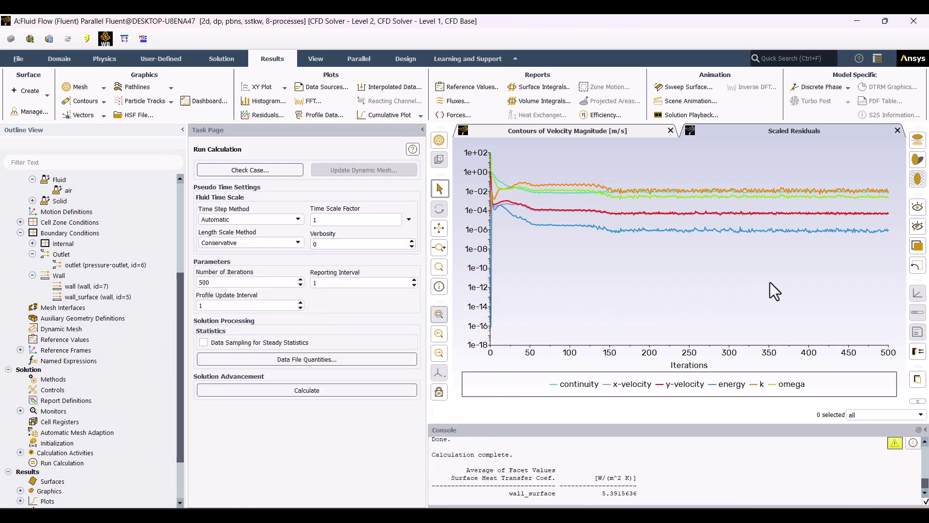
scroll(38, 471, "down", 1)
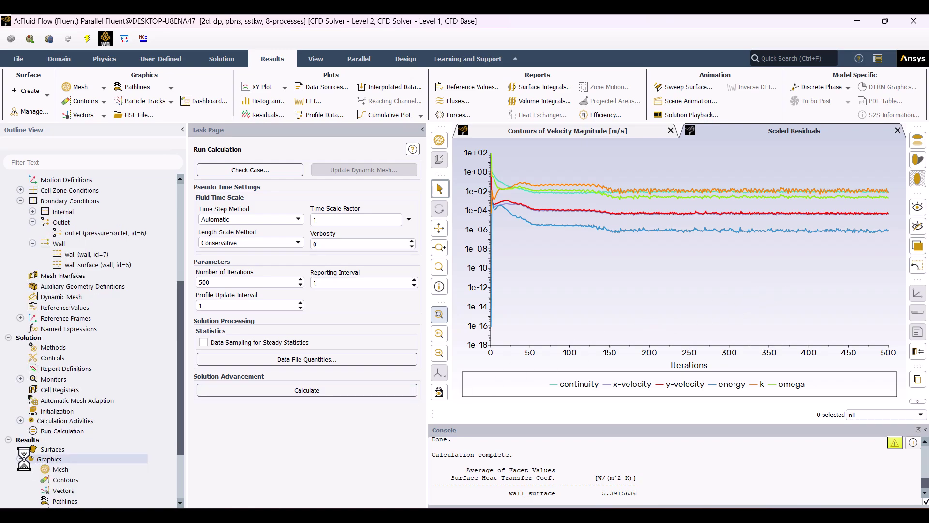
left_click(20, 459)
right_click(59, 482)
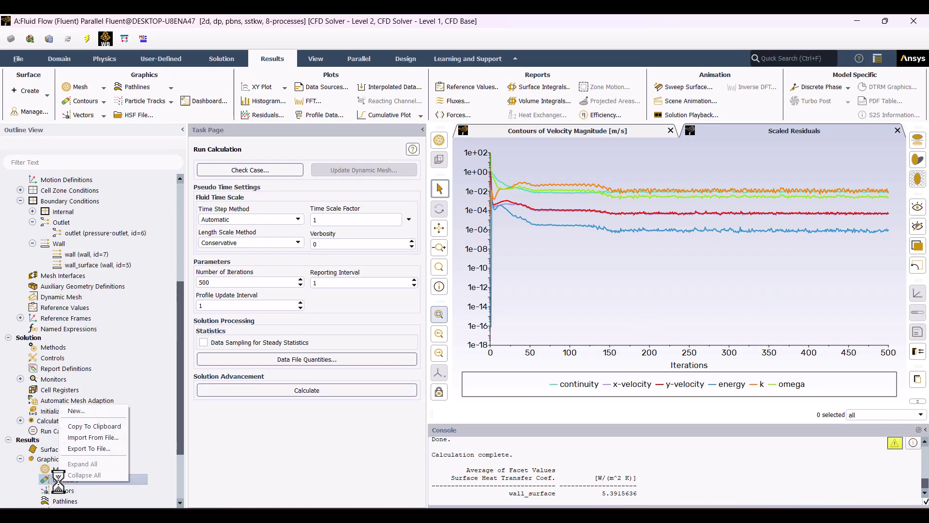
left_click(72, 412)
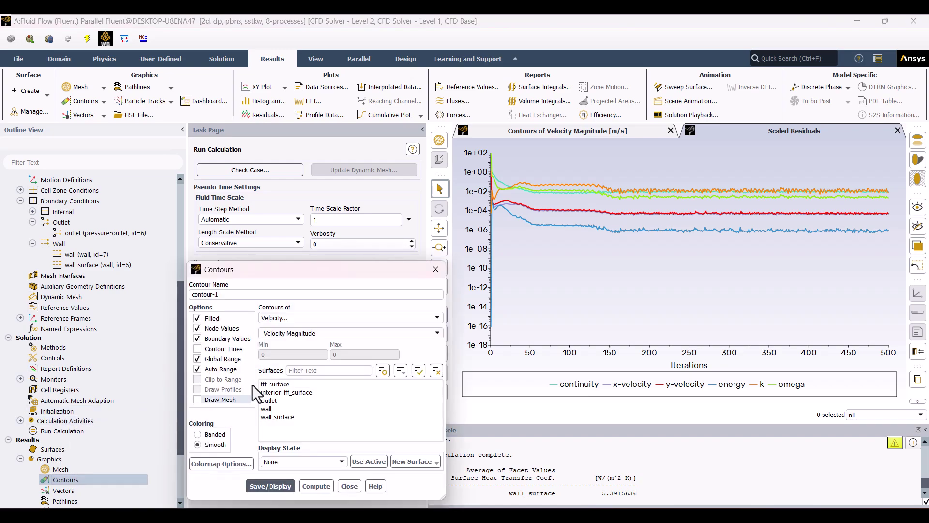
left_click(286, 322)
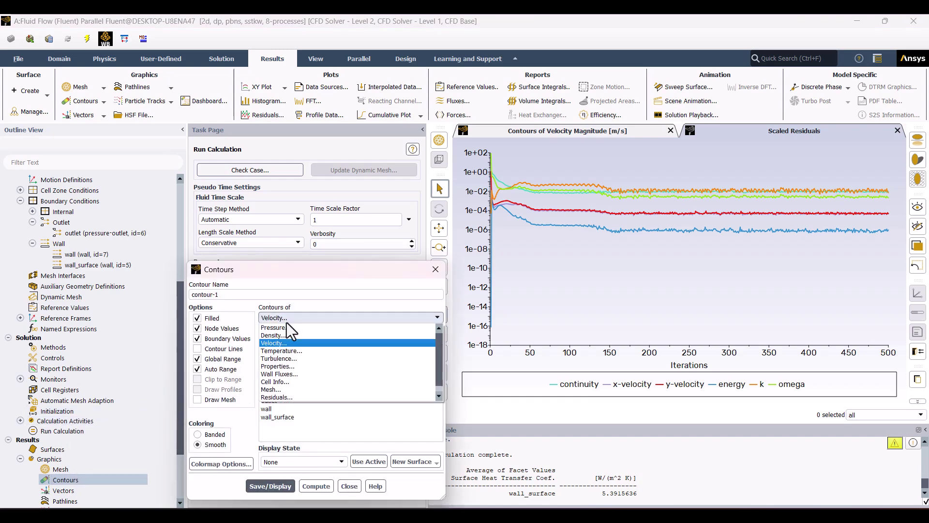
left_click(296, 350)
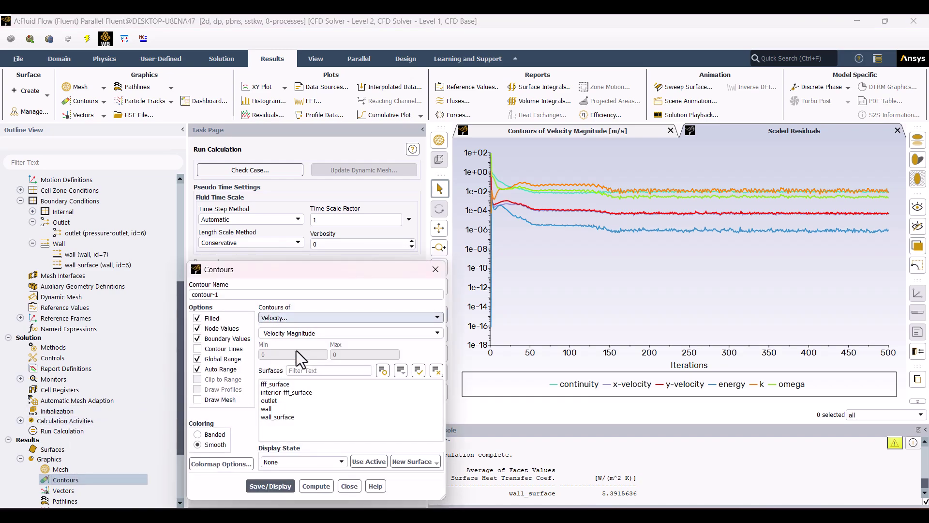
left_click(285, 484)
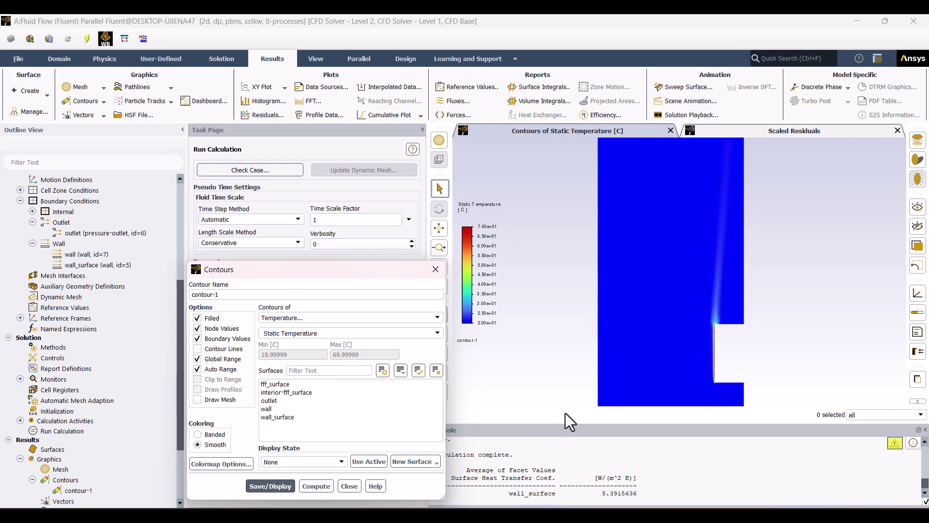
- Switch the contour to velocity magnitude, display it, and close the dialog
left_click(310, 319)
left_click(315, 343)
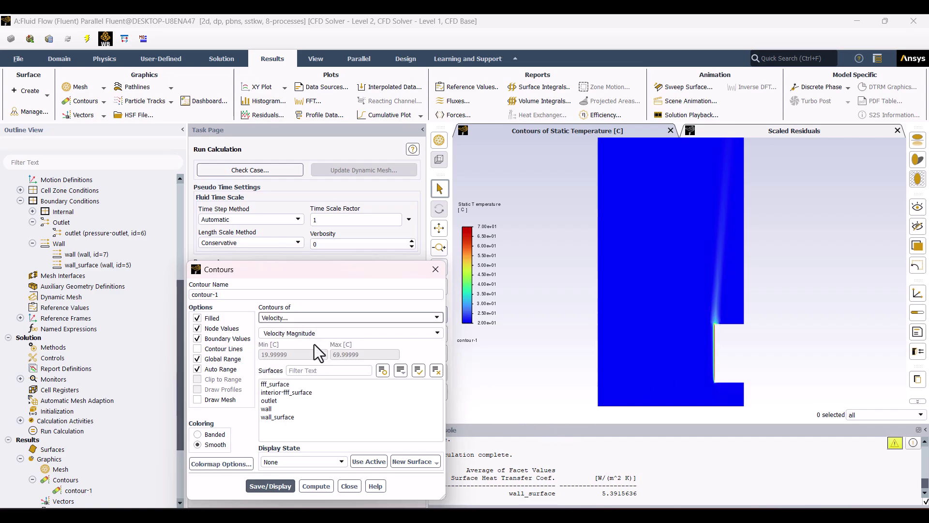
left_click(286, 483)
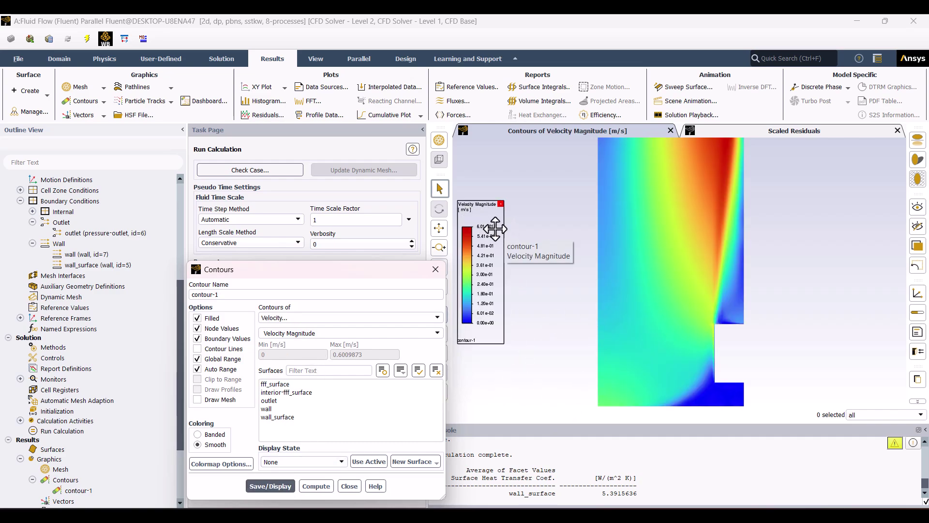
left_click(588, 345)
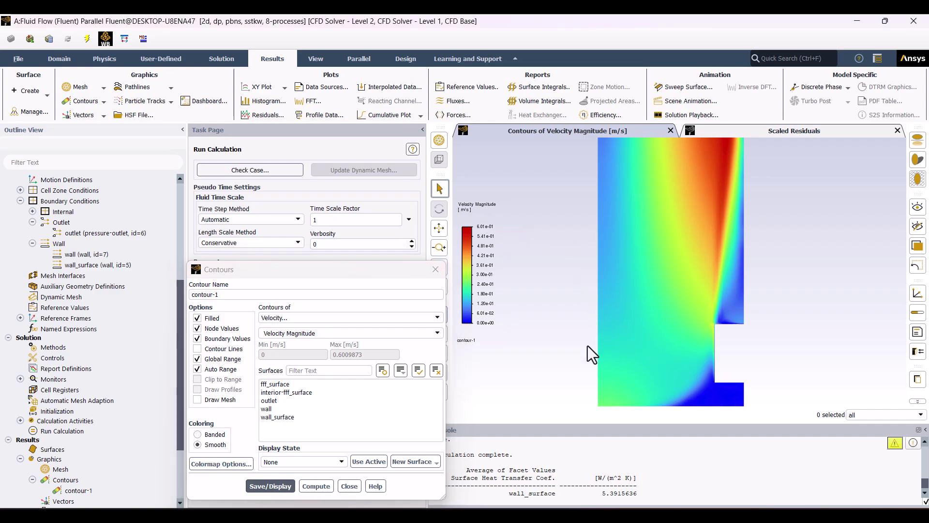
left_click(349, 485)
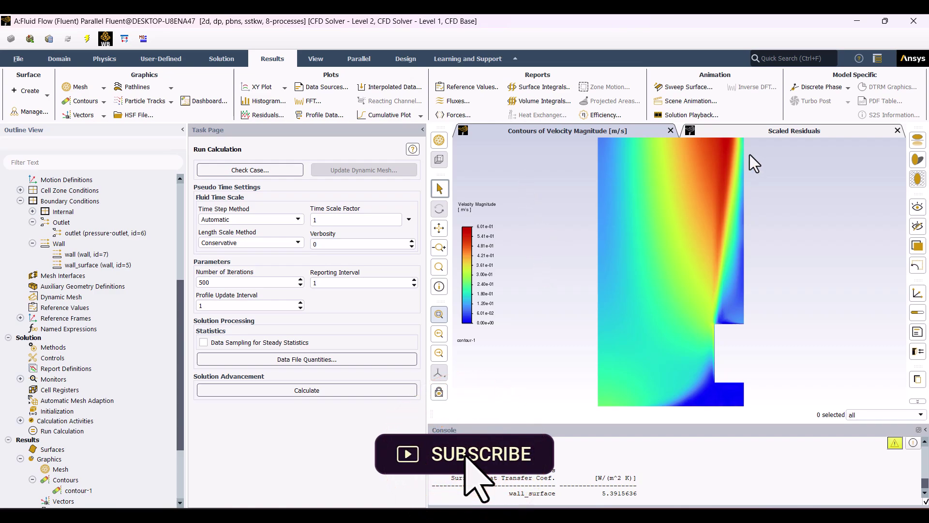
- Show the scaled residuals plot and switch the solver from steady to transient
left_click(777, 131)
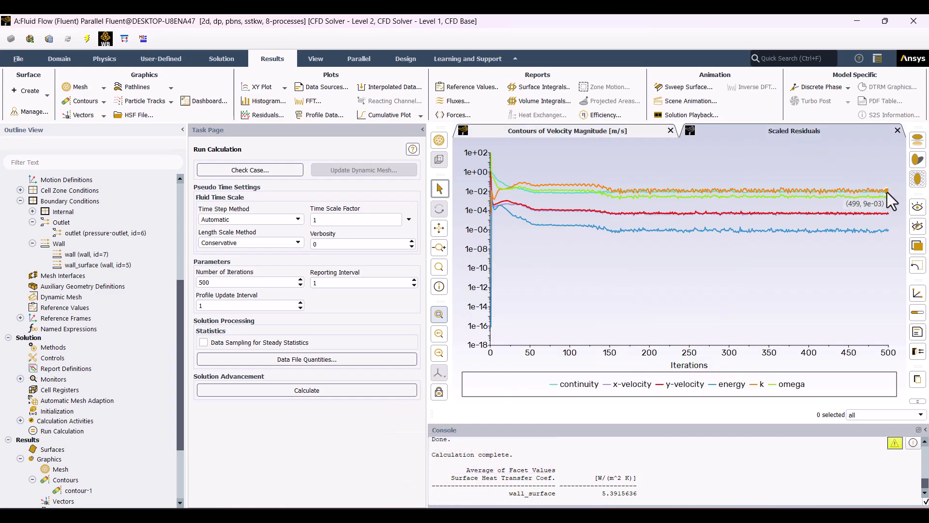
mouse_move(888, 208)
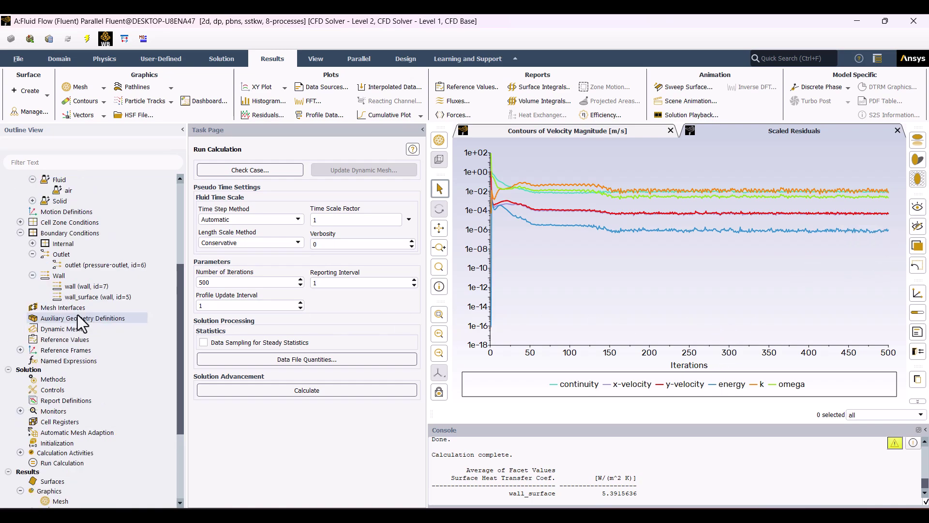
scroll(77, 314, "up", 6)
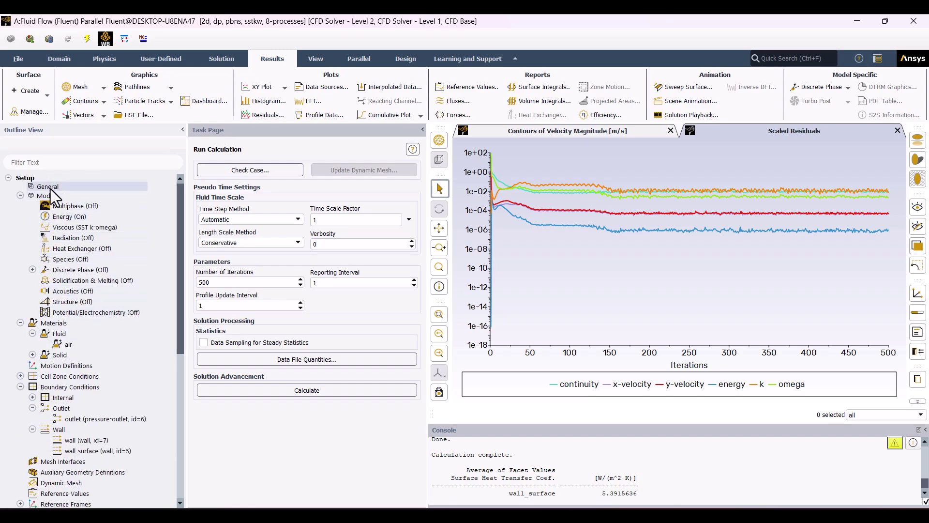
left_click(50, 188)
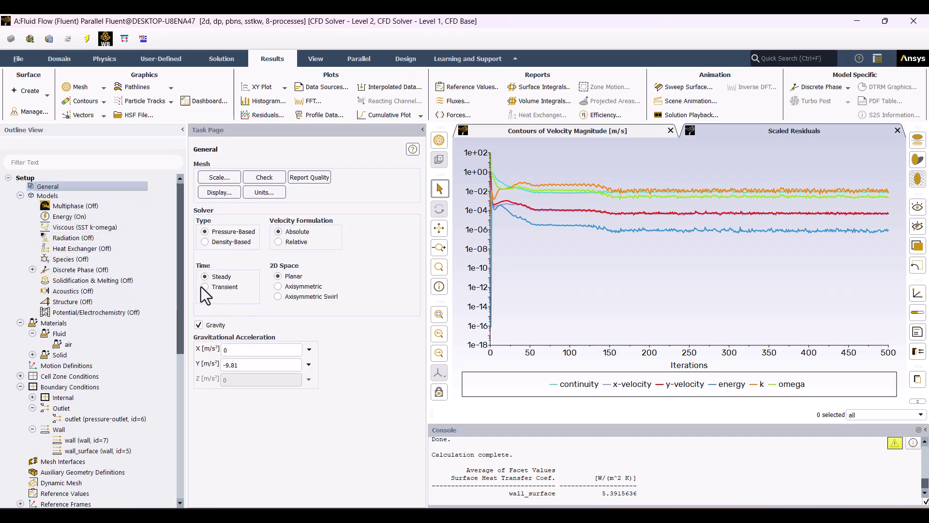
left_click(203, 287)
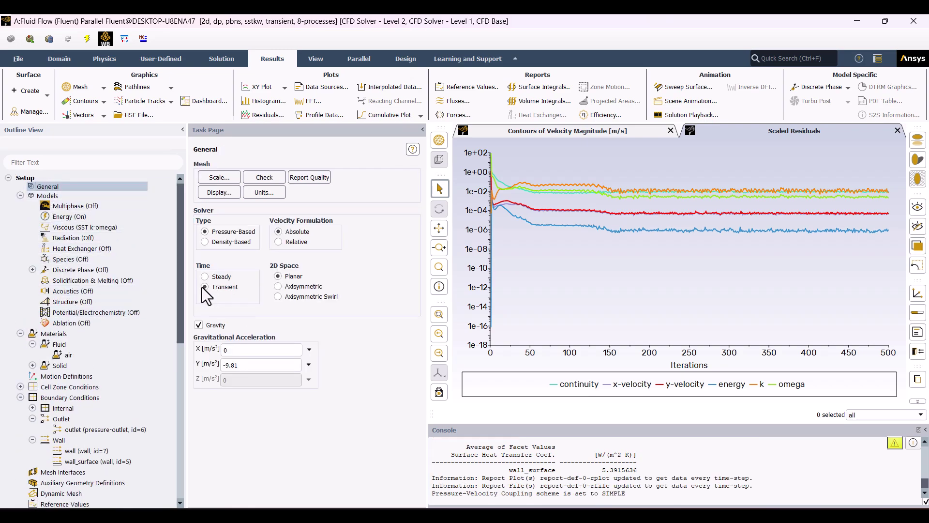
- Set the run to a 0.1 s time step size with 20 time steps
scroll(114, 316, "down", 9)
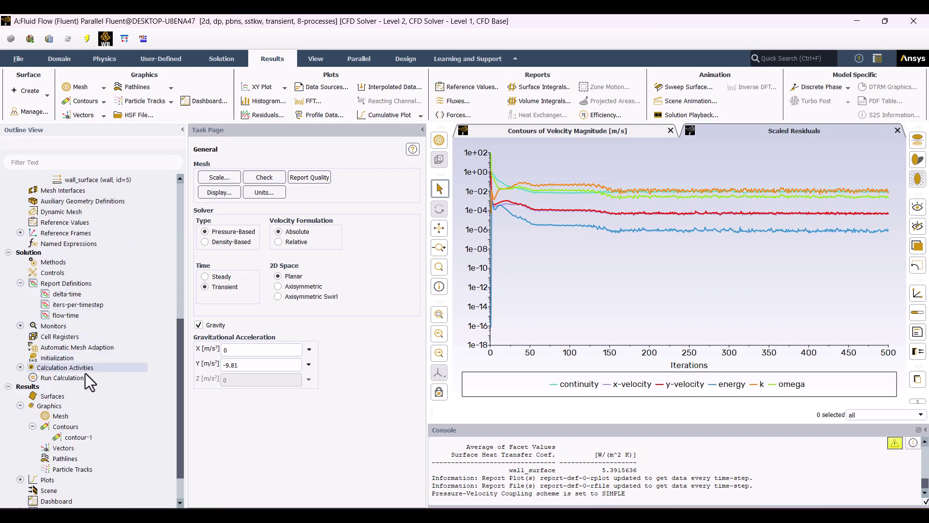
left_click(78, 380)
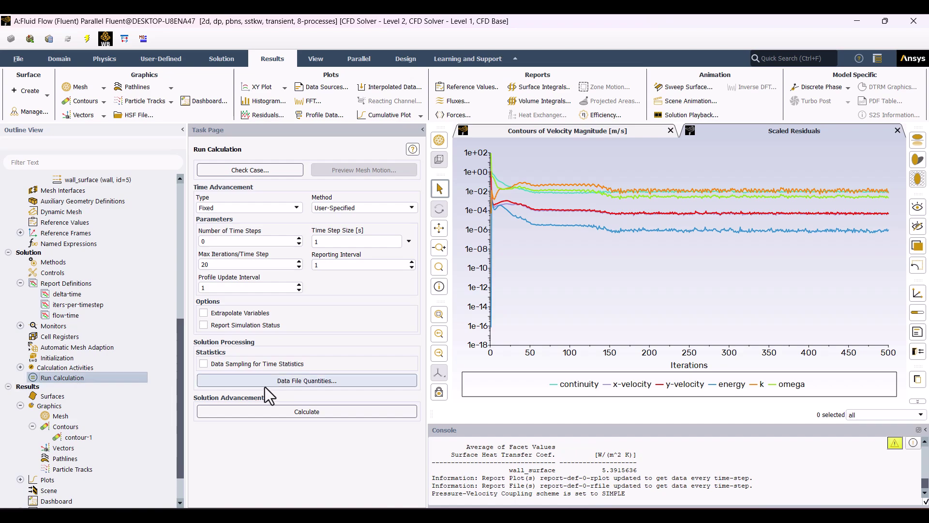
double_click(330, 246)
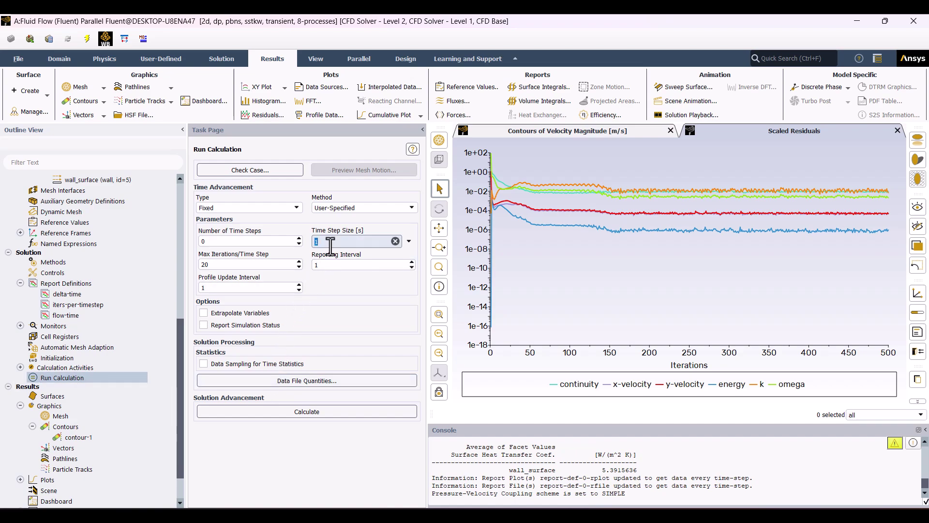
type("0.1")
double_click(236, 237)
type("20")
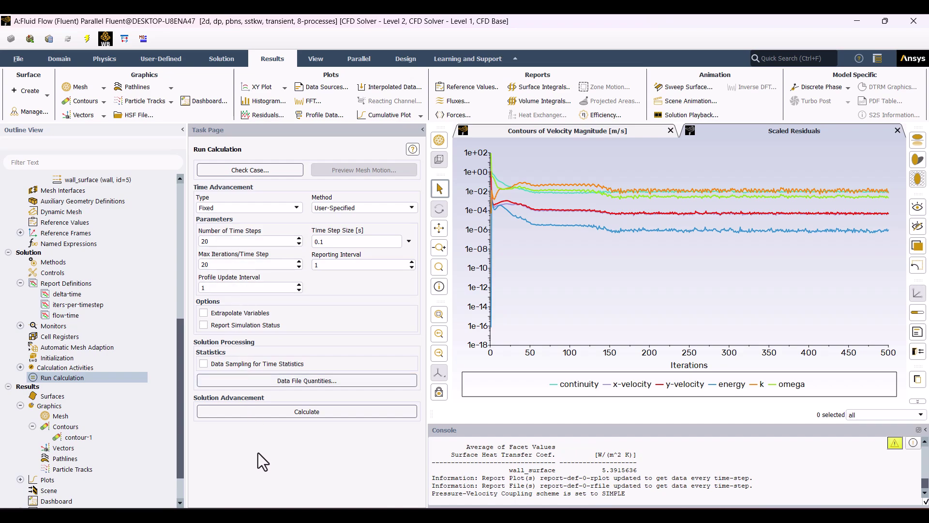
- Create facet-average surface report report-def-0 of Wall Fluxes Surface Heat Transfer Coef. on wall_surface
right_click(64, 285)
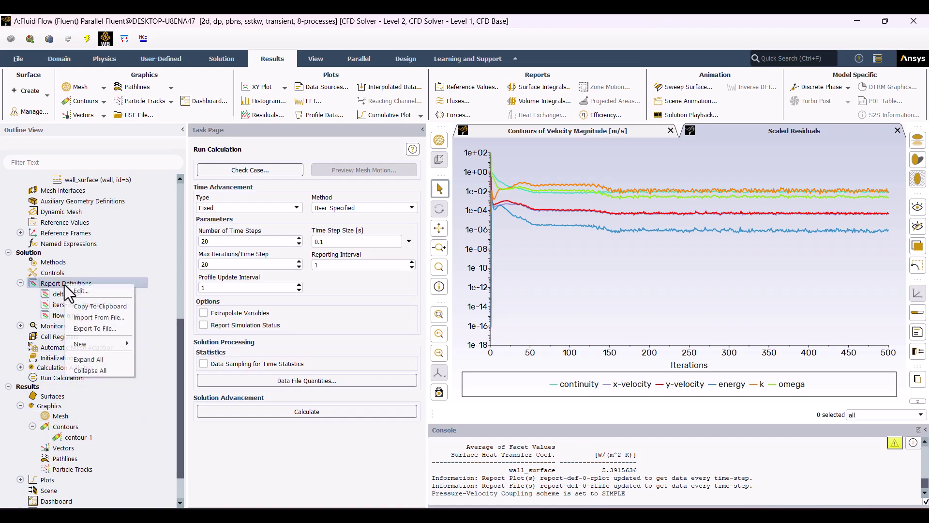
mouse_move(95, 342)
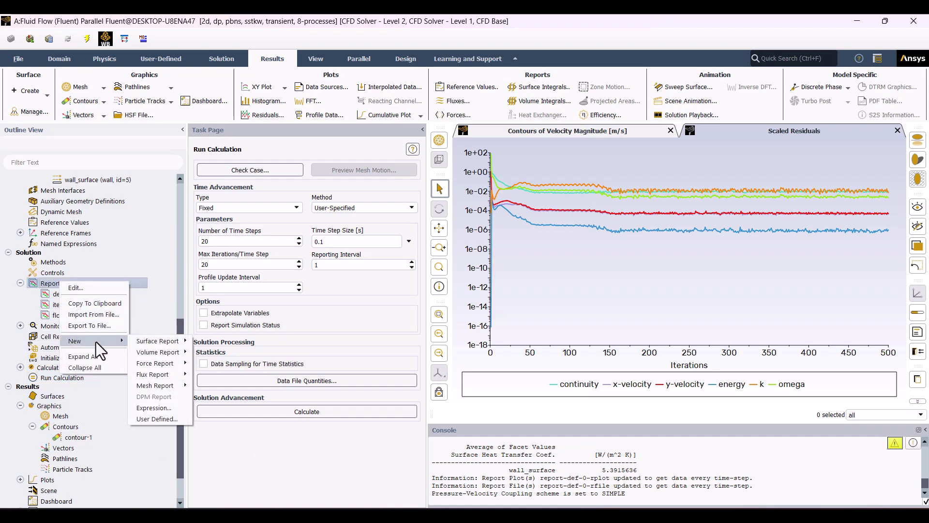
mouse_move(149, 340)
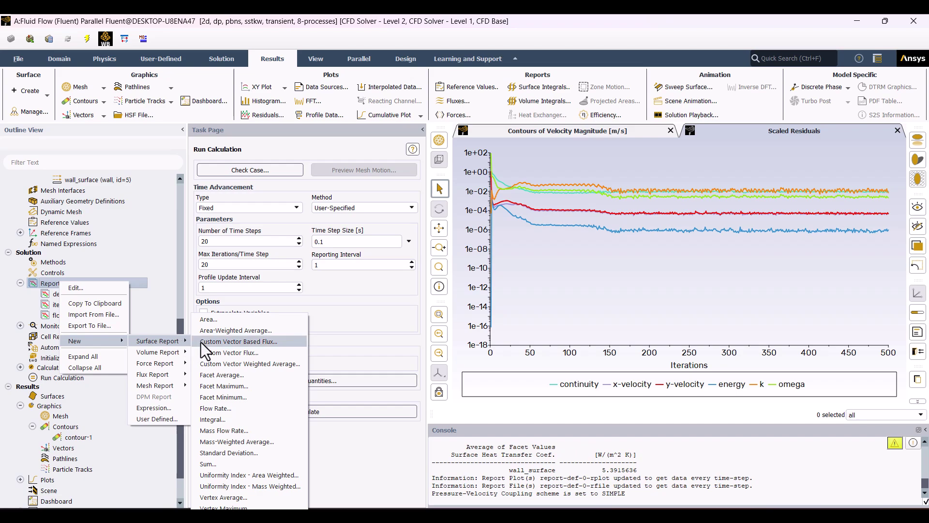
left_click(223, 375)
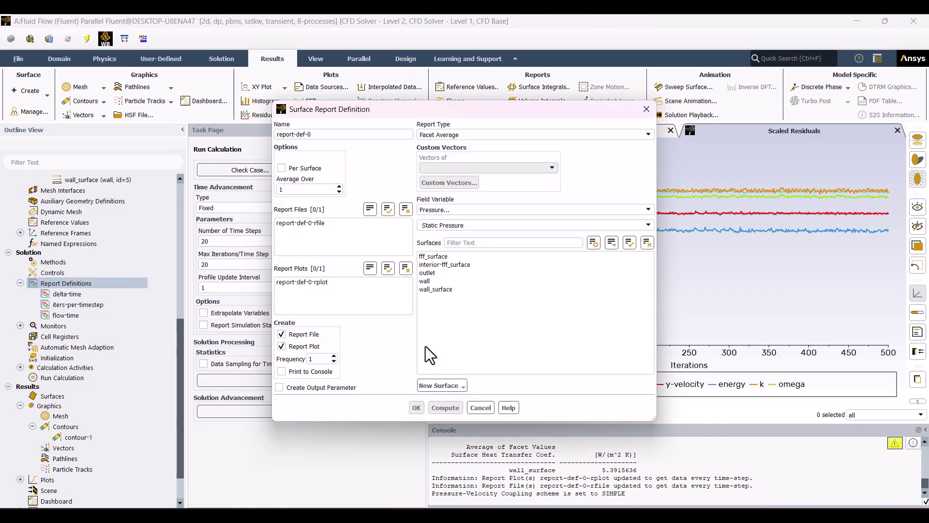
left_click(429, 290)
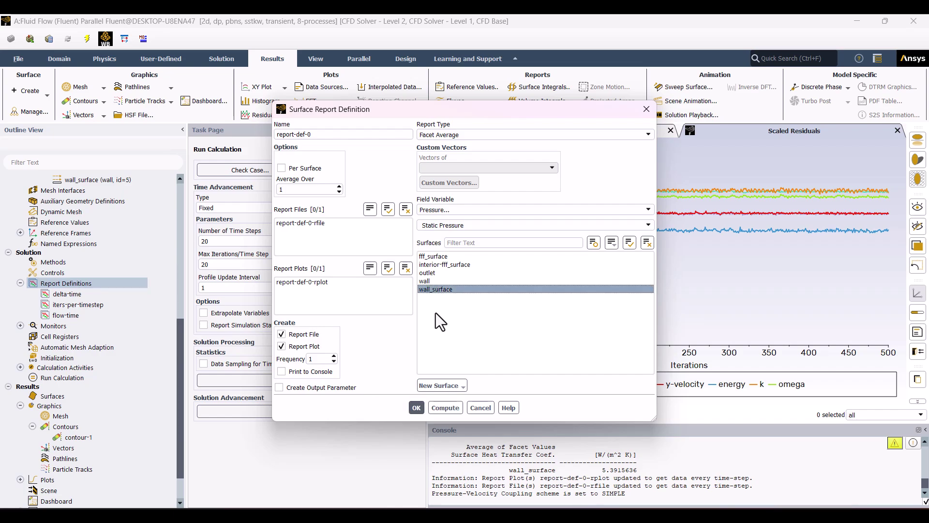
left_click(429, 213)
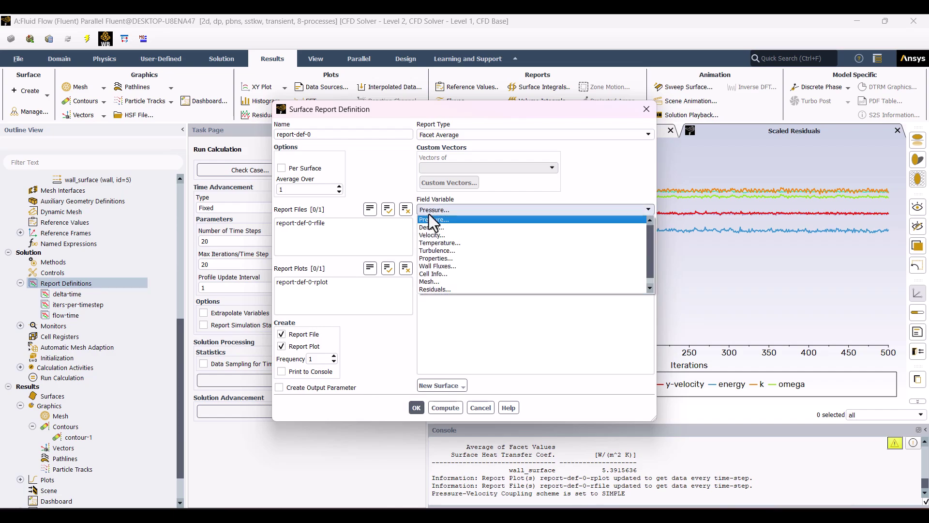
left_click(460, 266)
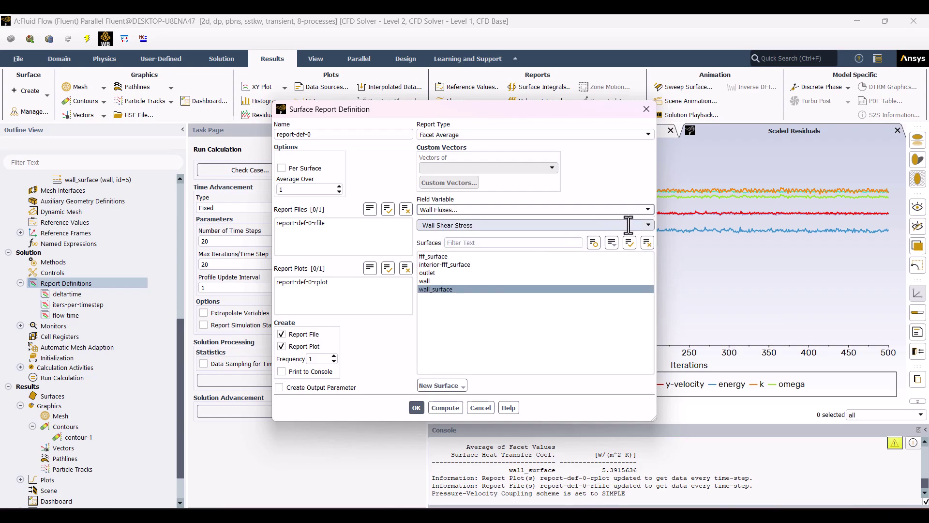
left_click(649, 223)
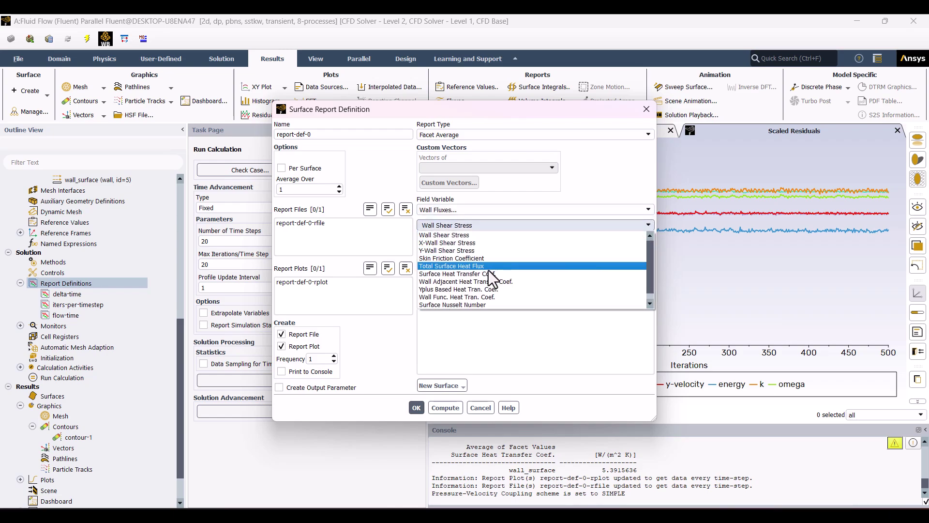
left_click(474, 275)
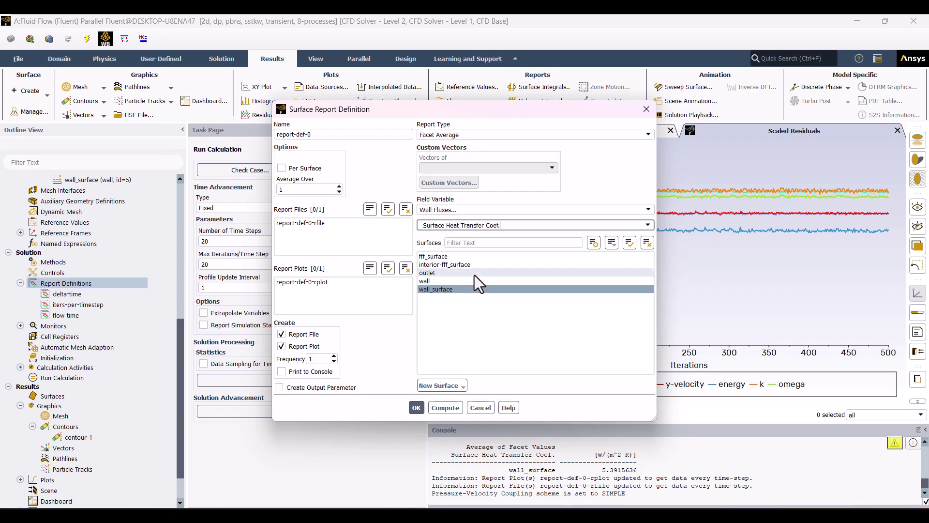
left_click(416, 408)
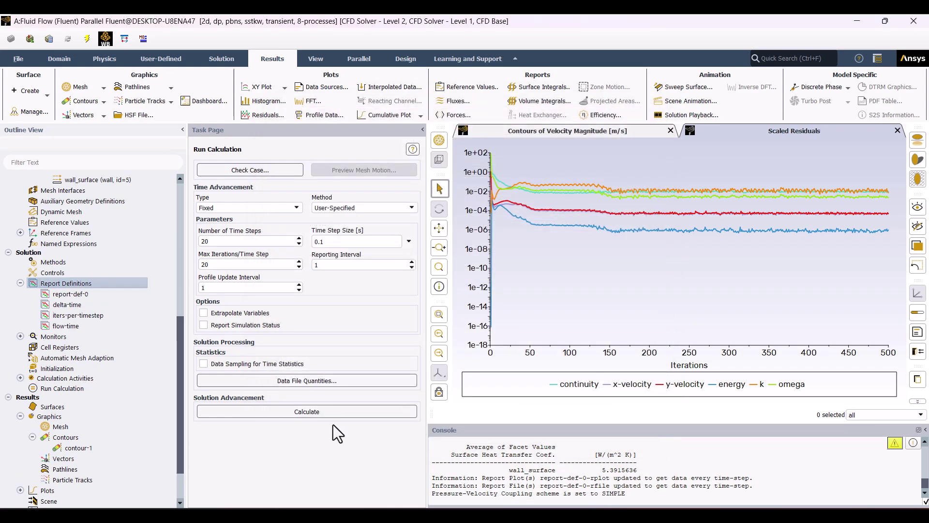
- Run the 20-step transient calculation and view report-plot-0's heat transfer coefficient near 5.3915
left_click(309, 412)
left_click(269, 331)
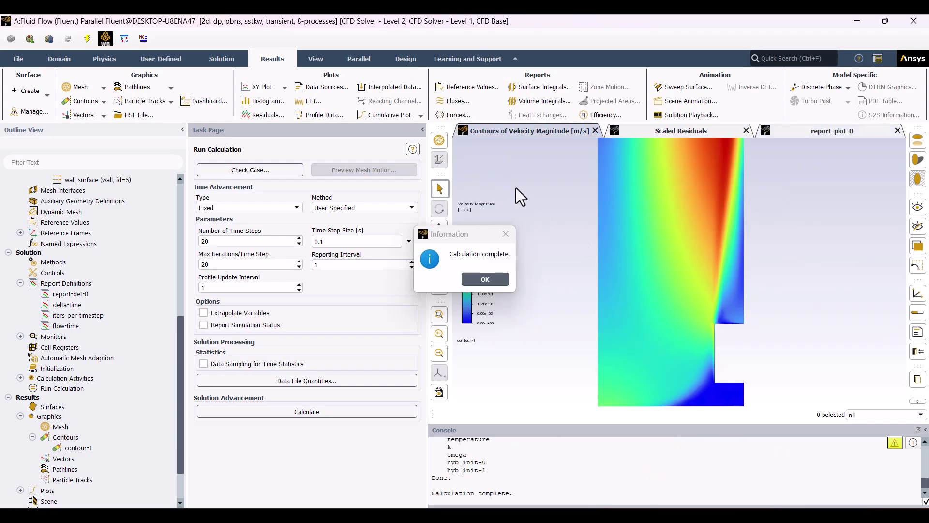
left_click(484, 279)
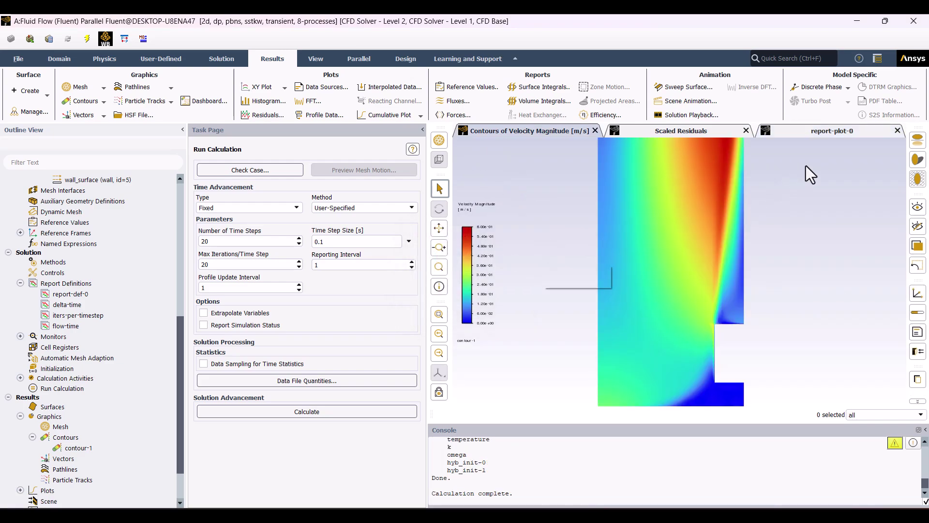
left_click(833, 130)
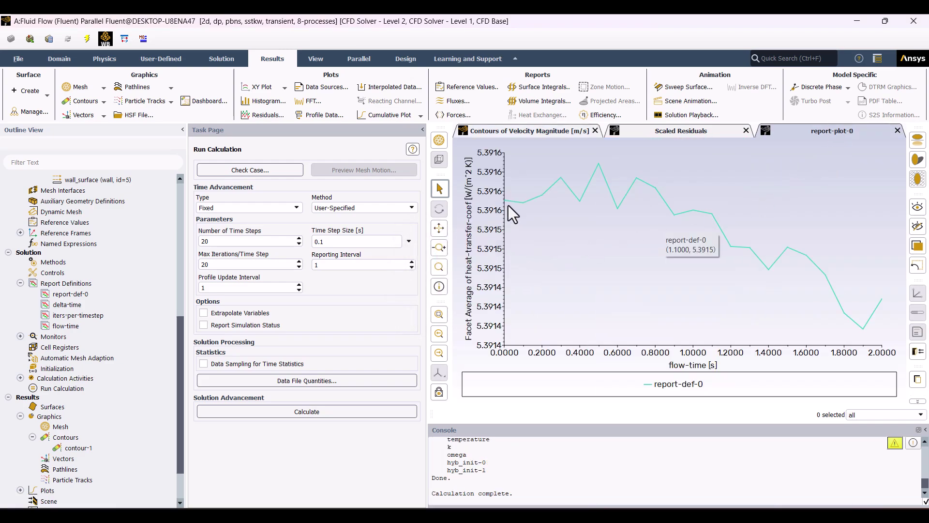